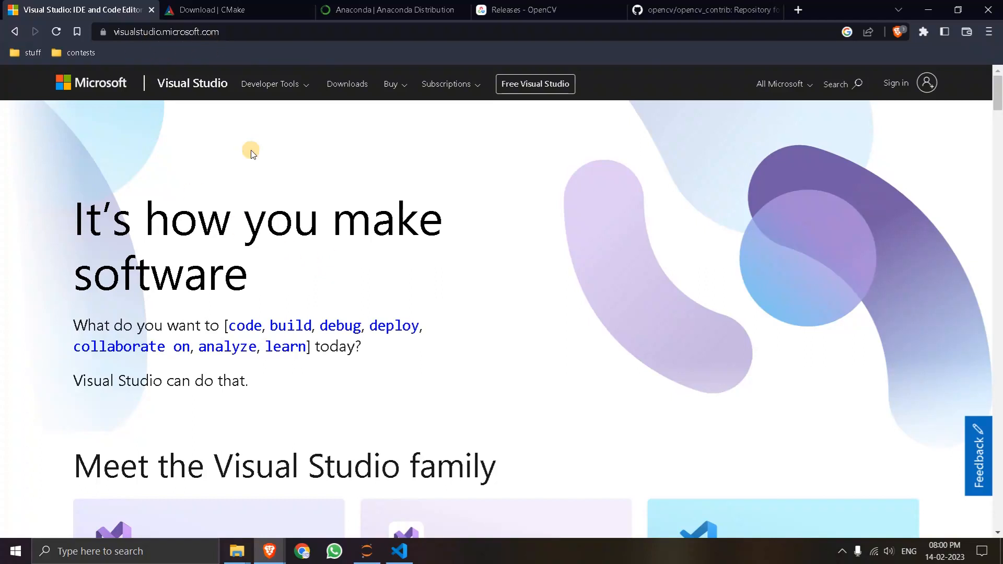
# - Show the download editions offered for Visual Studio on Windows and choose Community 2022
pyautogui.scroll(-7, 341, 268)
pyautogui.click(219, 353)
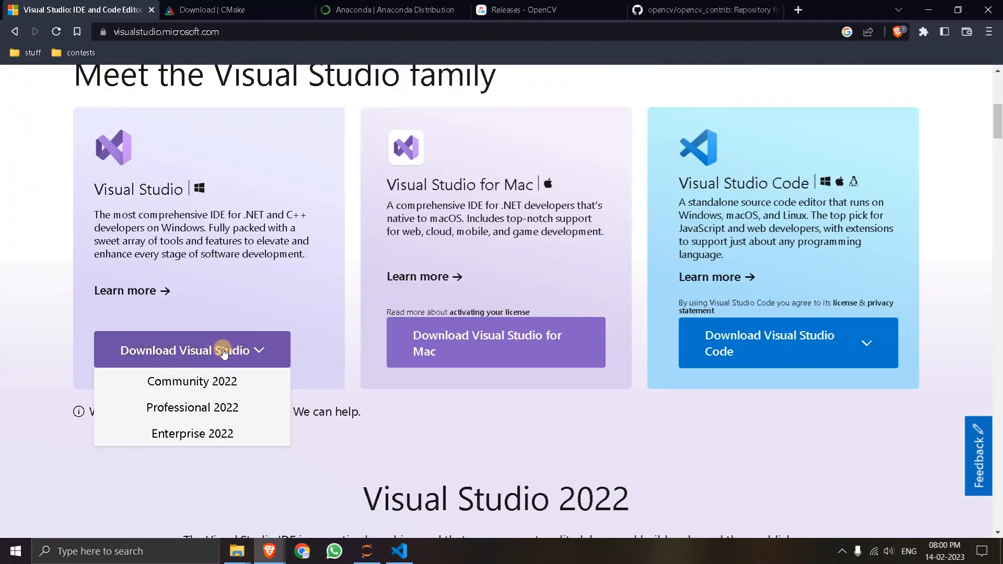
pyautogui.click(202, 383)
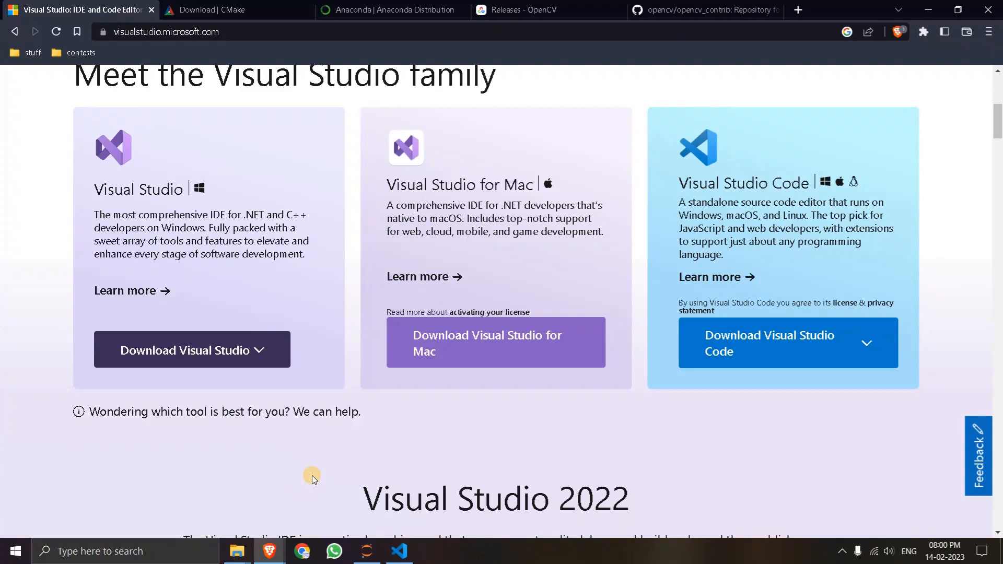
# - Launch Visual Studio Installer and bring up the modification options for Visual Studio Build Tools 2019
pyautogui.press('super')
pyautogui.write('vis')
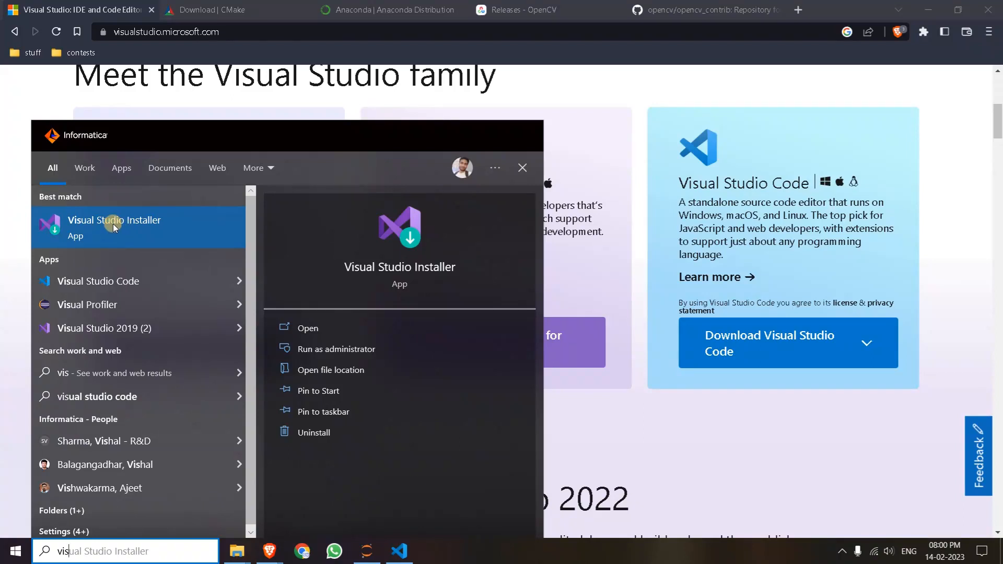
pyautogui.click(112, 224)
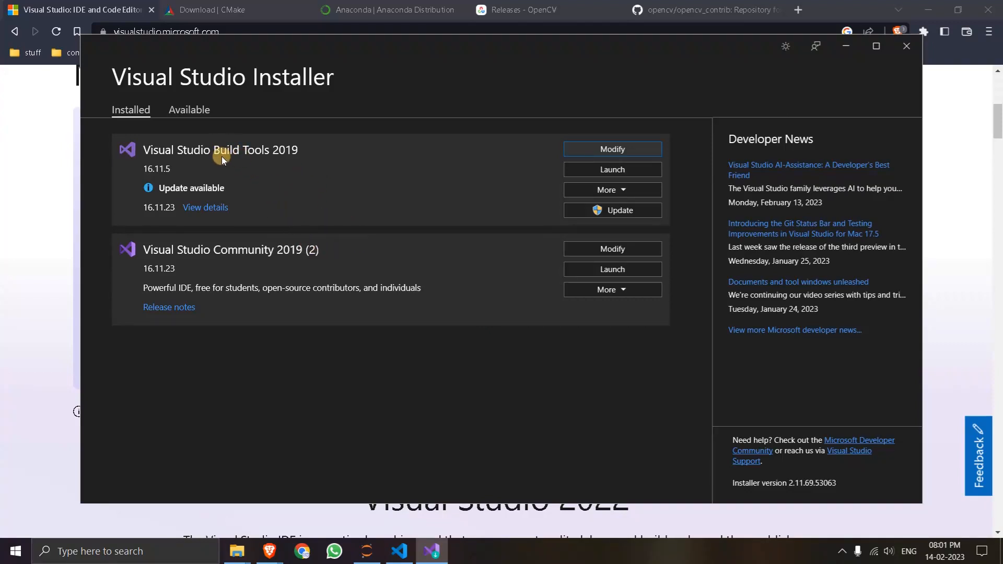
pyautogui.click(567, 150)
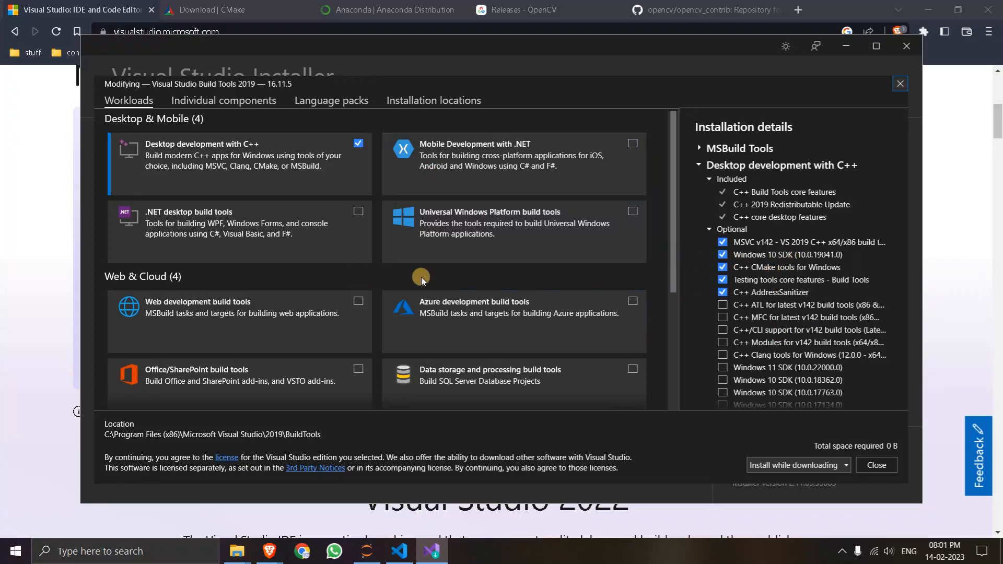
# - Review the Build Tools workloads and the Desktop development with C++ components, and close the installer without changes
pyautogui.scroll(-4, 421, 277)
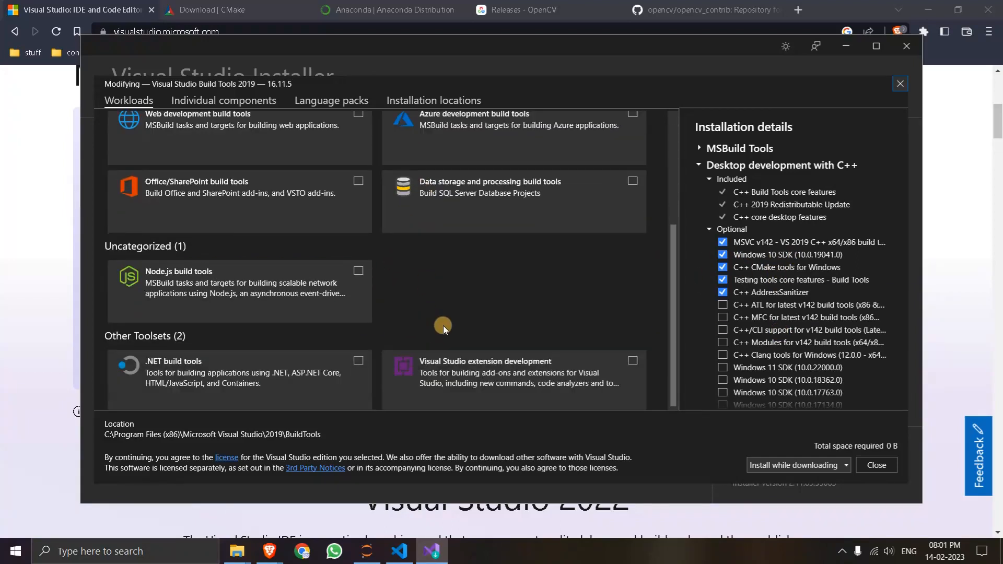
pyautogui.scroll(5, 418, 307)
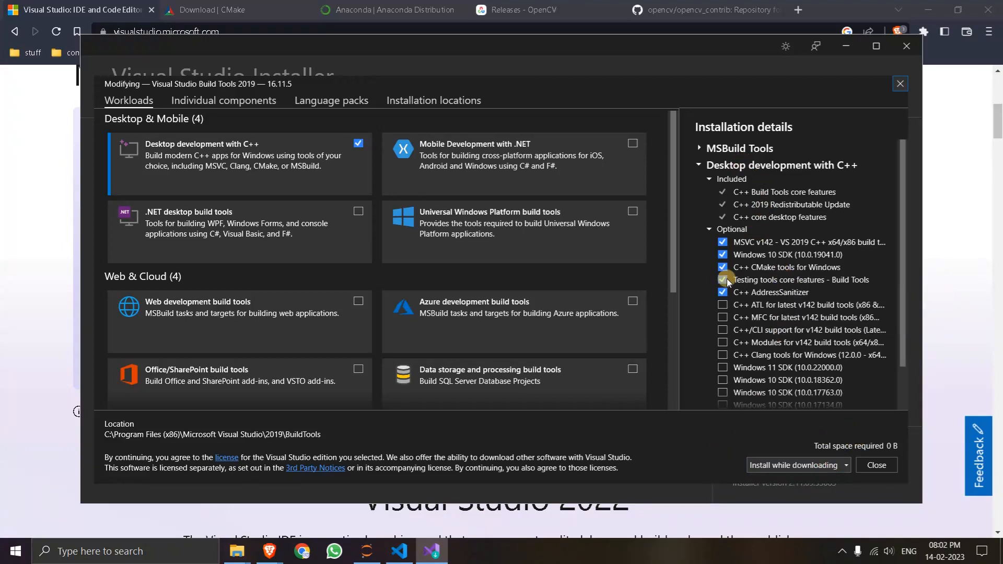
pyautogui.click(878, 465)
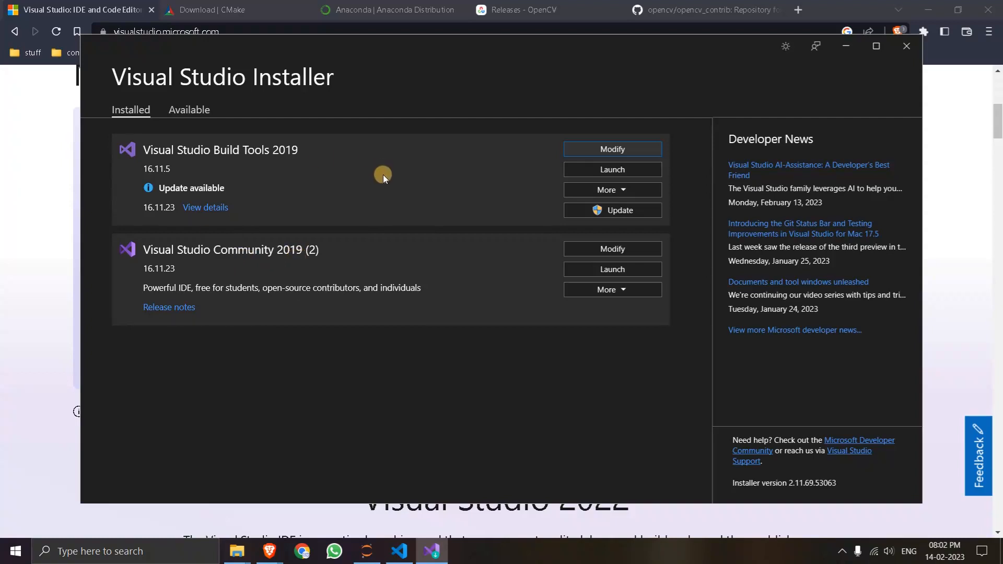
pyautogui.click(908, 45)
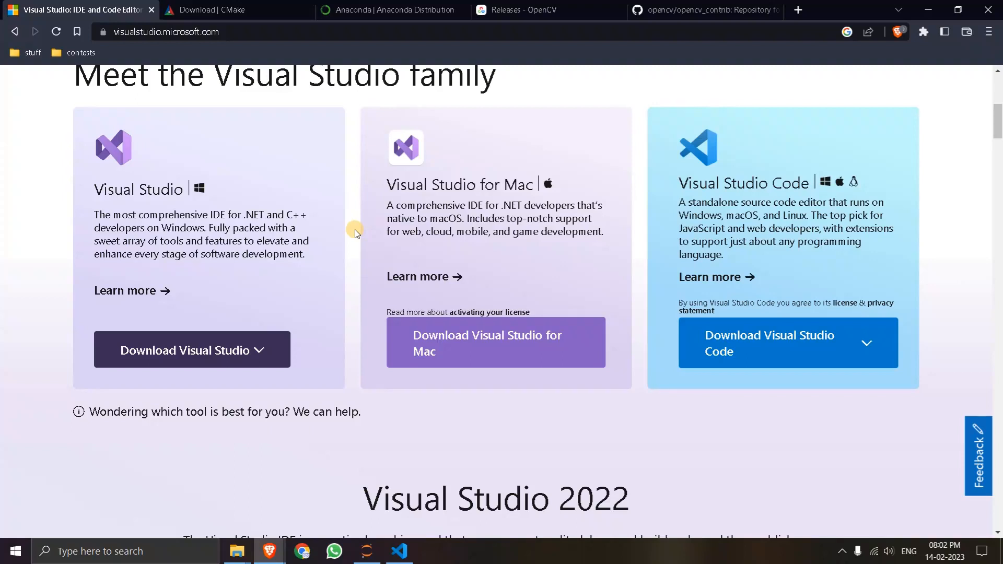
# - Launch Anaconda Prompt as administrator and enter conda install -c conda-forge cudatoolkit=11.2 cudnn=8.1.0 without running it
pyautogui.press('super')
pyautogui.write('ana')
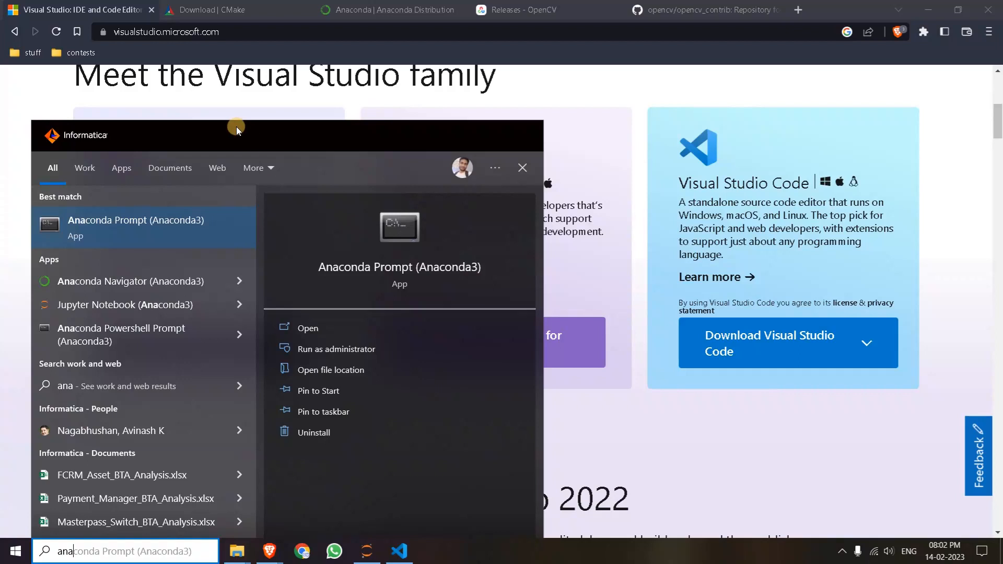
pyautogui.rightClick(146, 212)
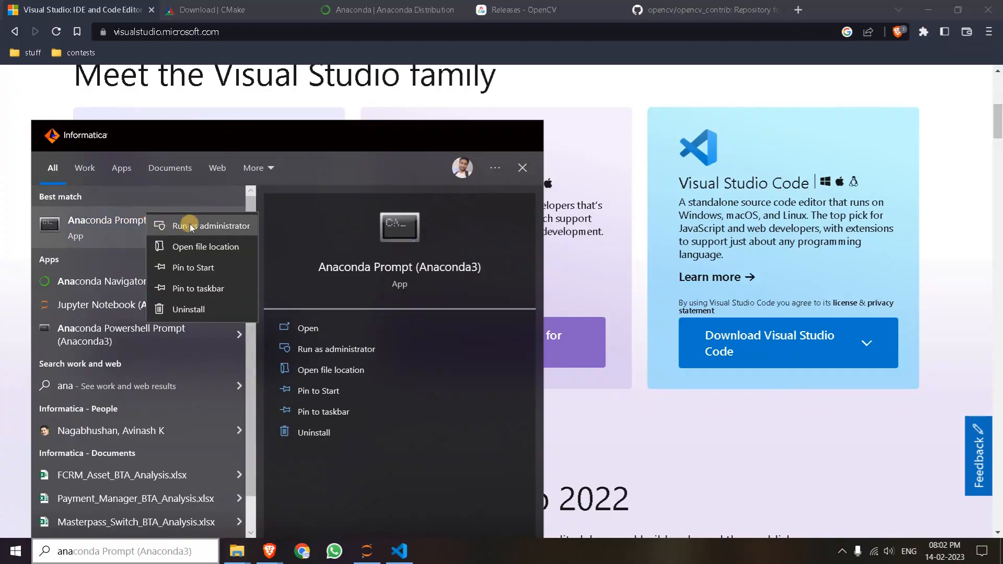
pyautogui.click(201, 228)
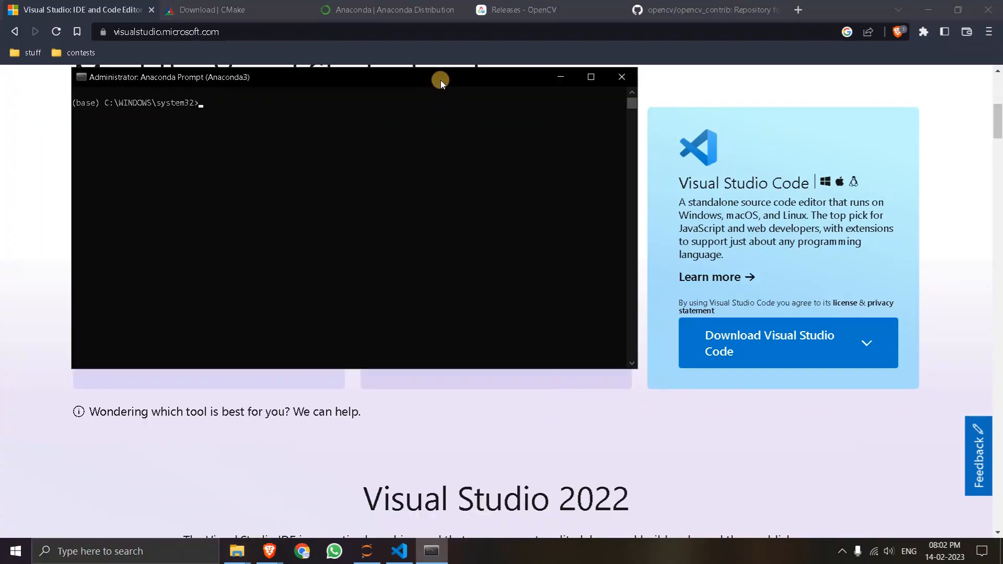
pyautogui.write('conda install -c conda-forge cudatoolkit=11.2 cudnn=8.1.0')
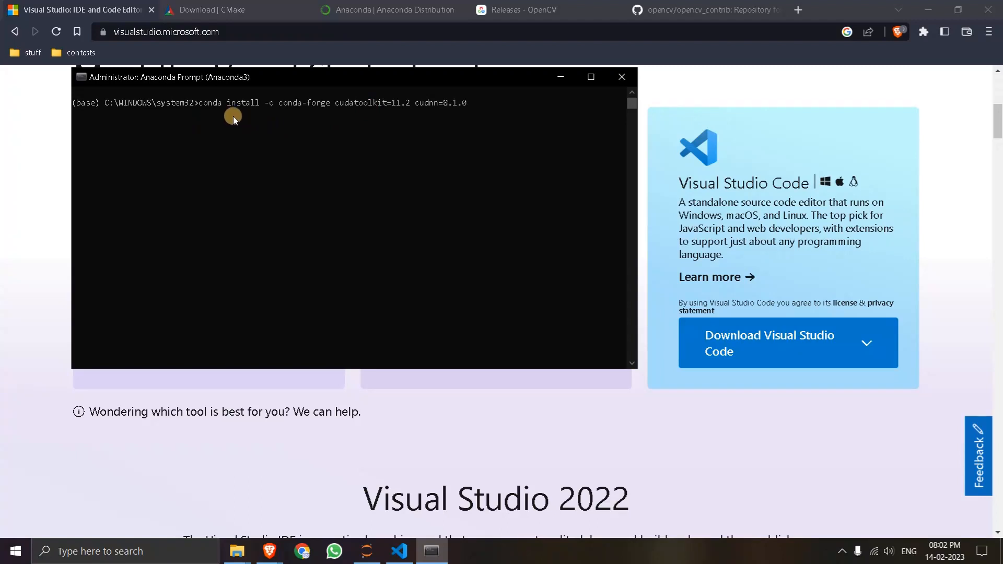
# - View the Anaconda Distribution download page in the browser, and close the Anaconda Prompt window
pyautogui.click(355, 9)
pyautogui.moveTo(276, 116)
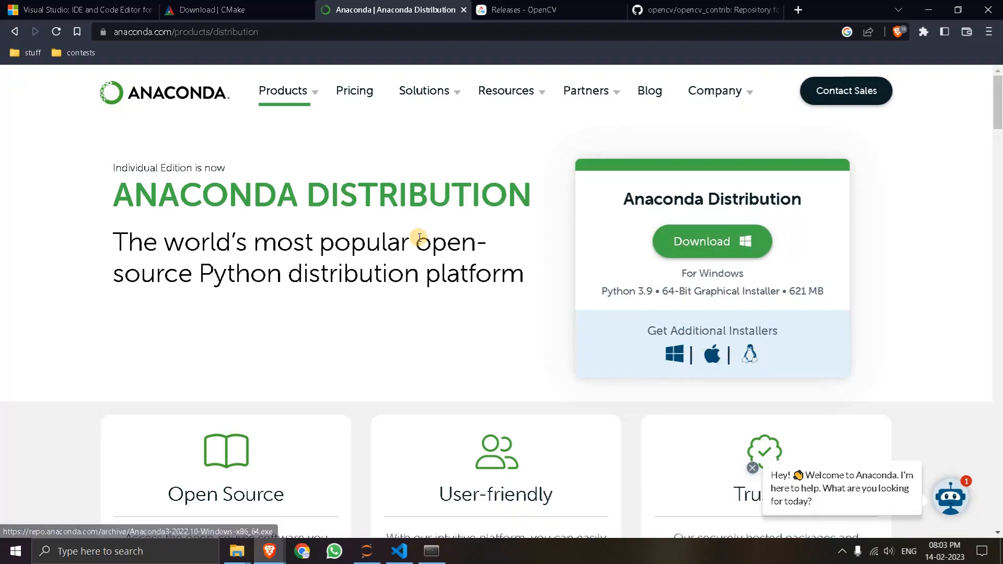
pyautogui.click(431, 551)
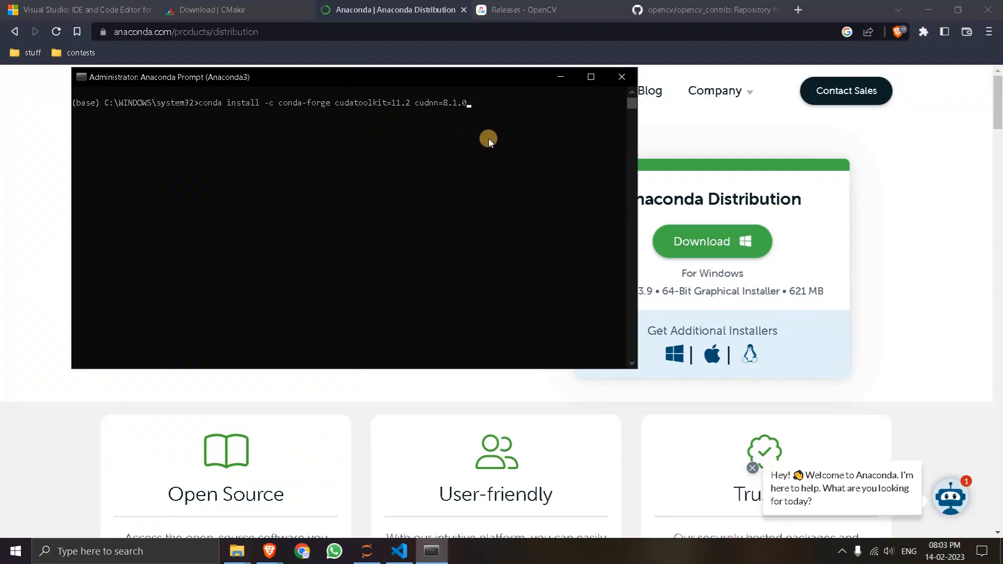
pyautogui.click(620, 77)
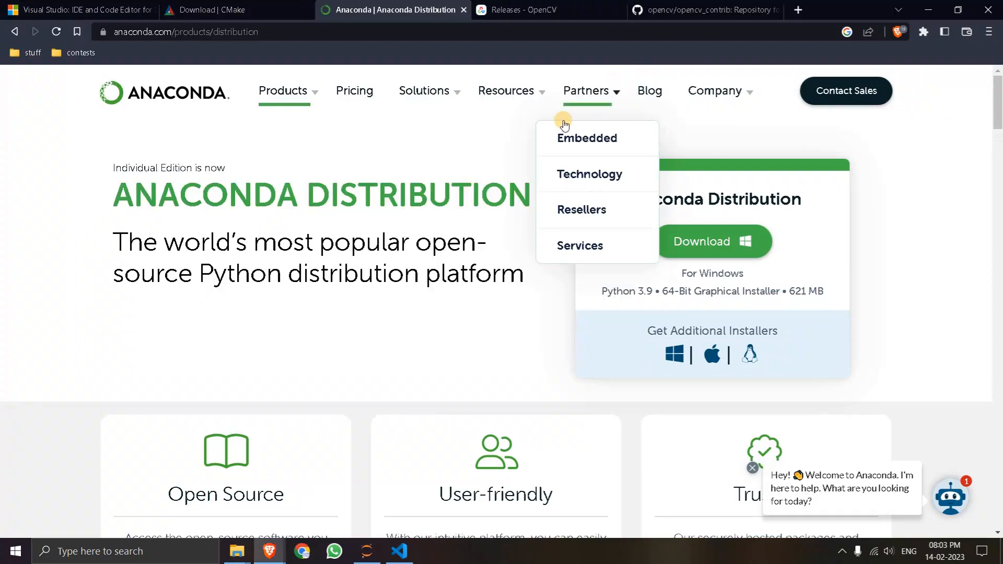
# - Examine the CMake binary distributions page and the versions offered on the OpenCV releases page
pyautogui.click(268, 4)
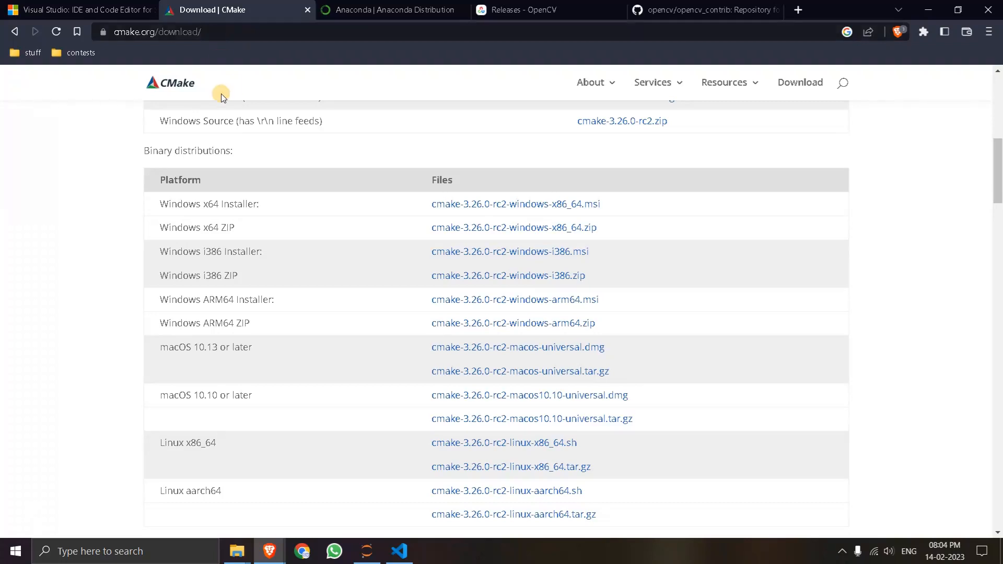
pyautogui.click(518, 5)
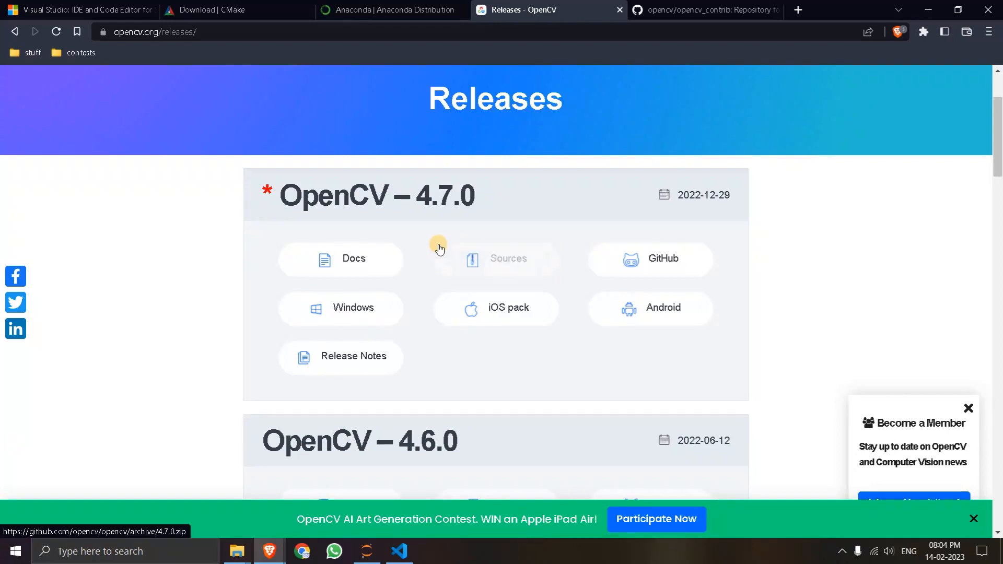
pyautogui.scroll(-5, 439, 246)
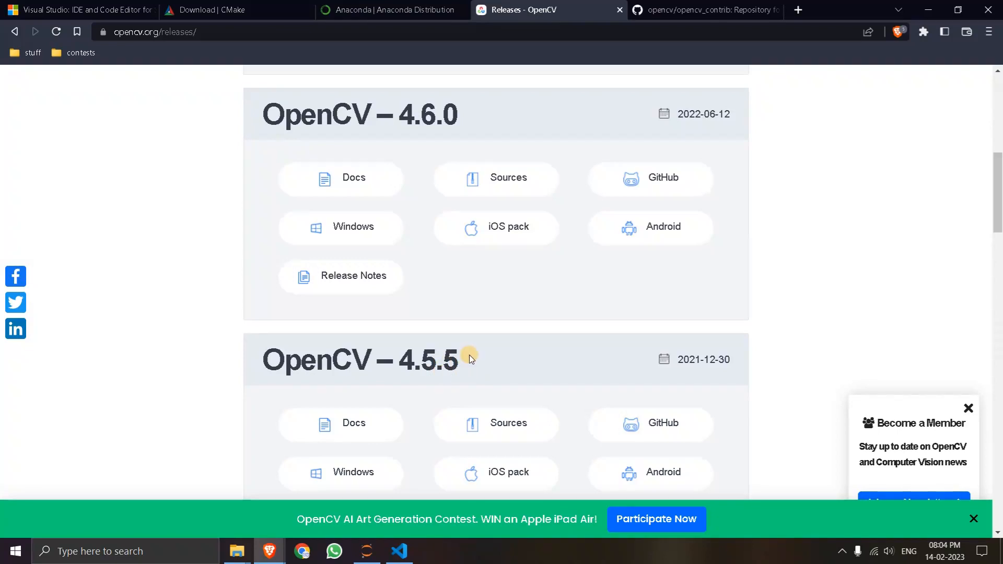
pyautogui.scroll(5, 425, 360)
pyautogui.scroll(-2, 406, 285)
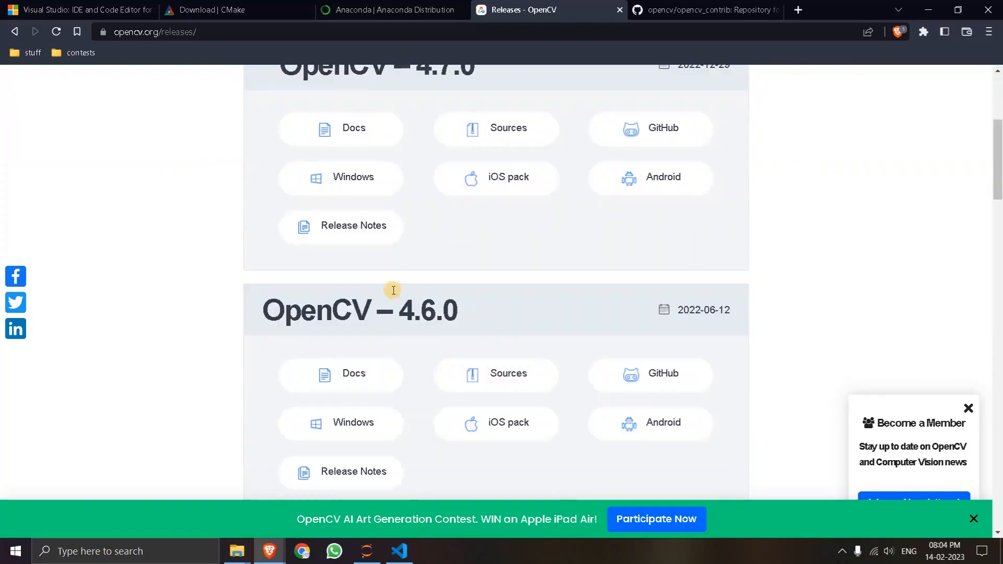
pyautogui.scroll(1, 466, 232)
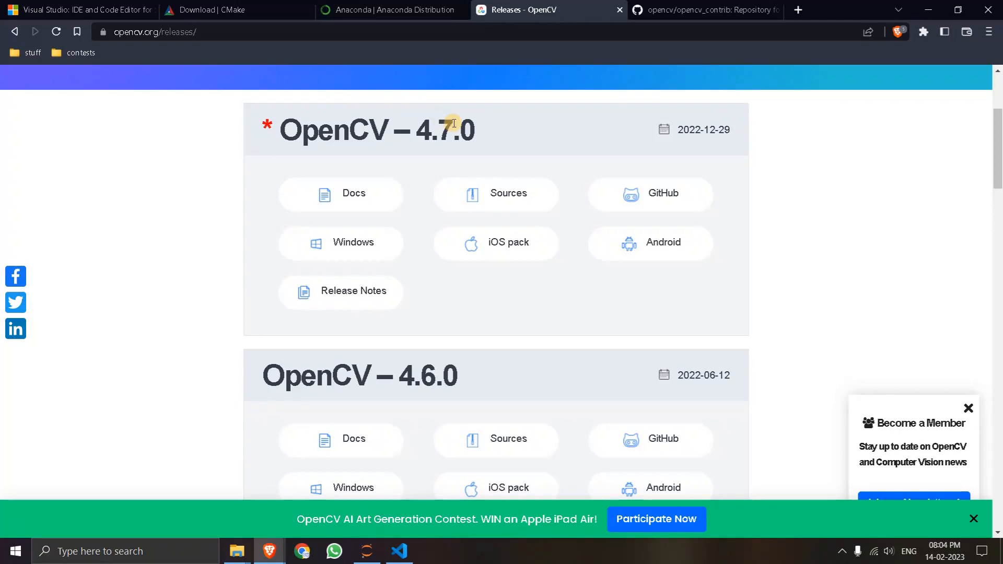
# - Check the ZIP download option of the opencv_contrib repository on GitHub, and dismiss the code options
pyautogui.click(687, 14)
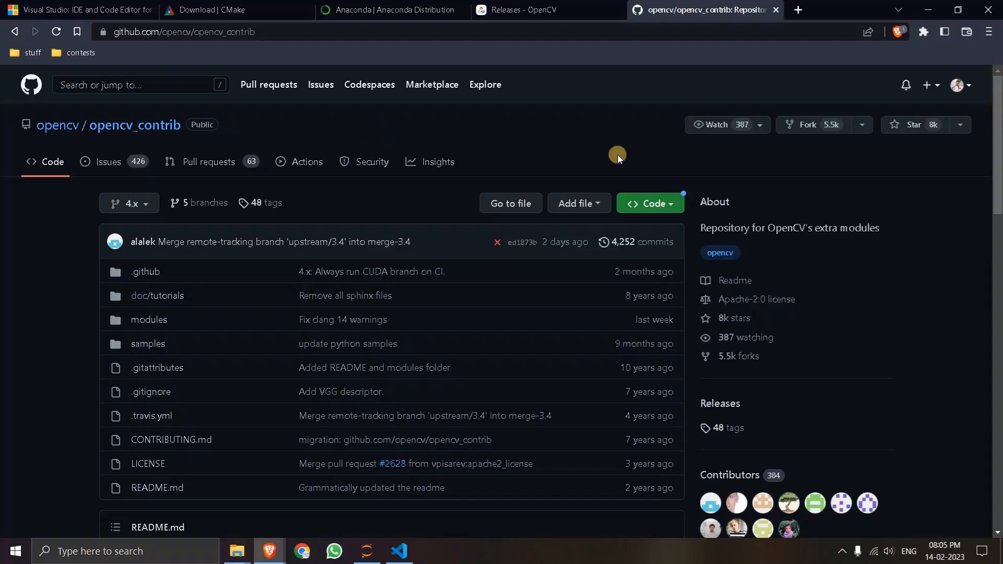
pyautogui.click(651, 203)
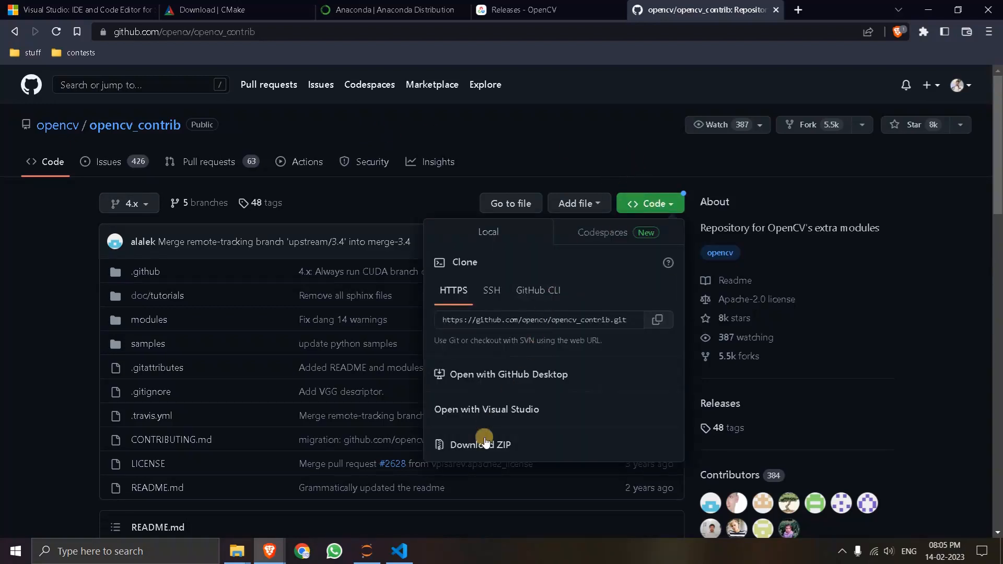
pyautogui.click(525, 154)
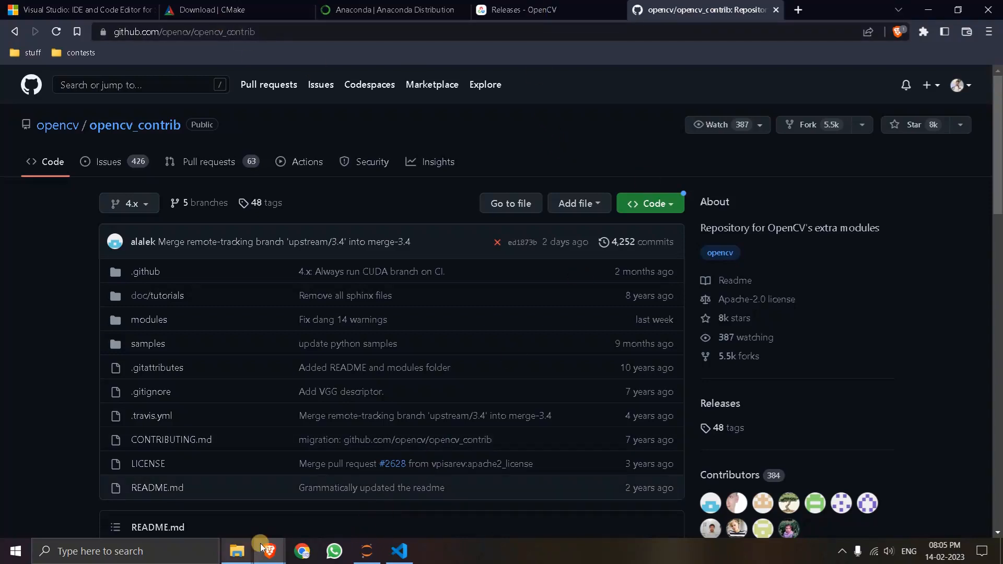
# - Switch to File Explorer's opencv folder on drive E: and check the opencv-4.5.5, opencv_contrib-4.5.5 and CMake installer files
pyautogui.moveTo(237, 551)
pyautogui.click(236, 495)
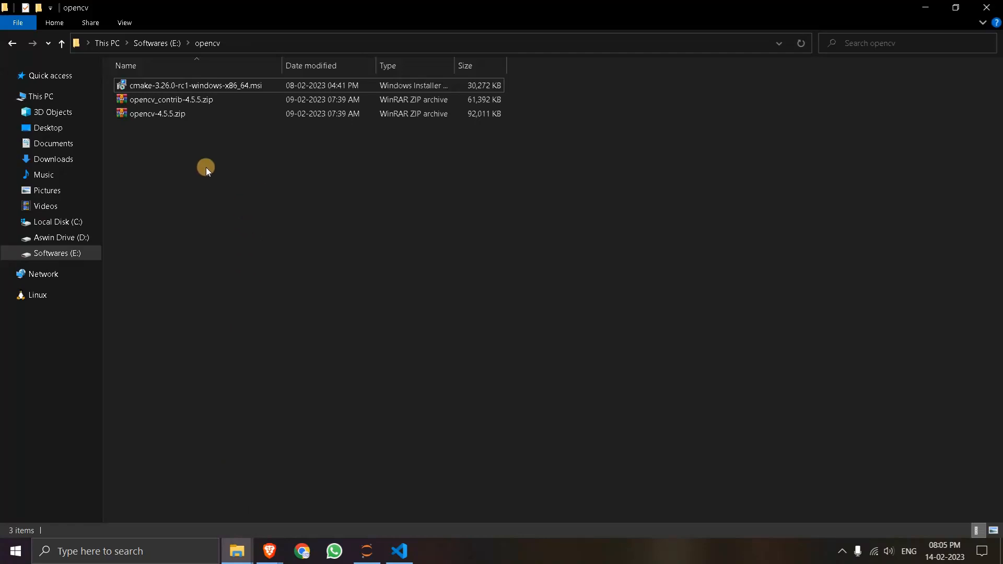
pyautogui.click(162, 114)
pyautogui.click(168, 98)
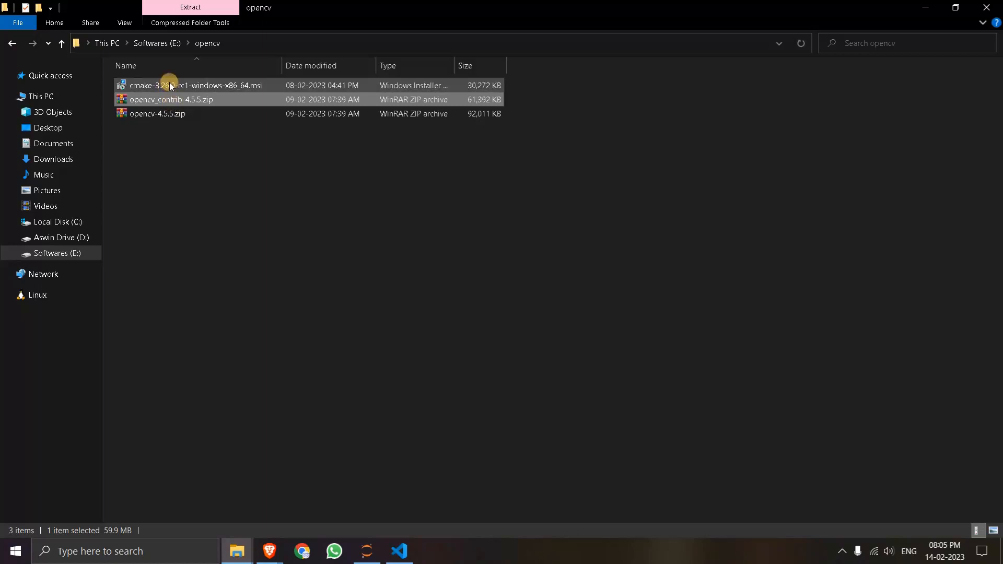
pyautogui.click(170, 86)
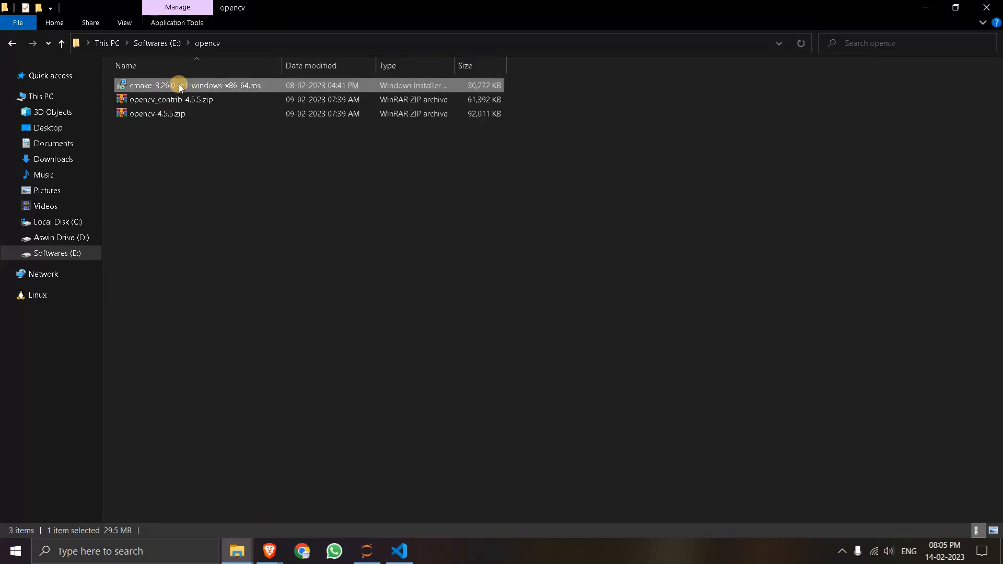
# - Start the cmake-3.26.0-rc1-windows-x86_64.msi installer, cancel the setup, and exit the wizard
pyautogui.doubleClick(179, 85)
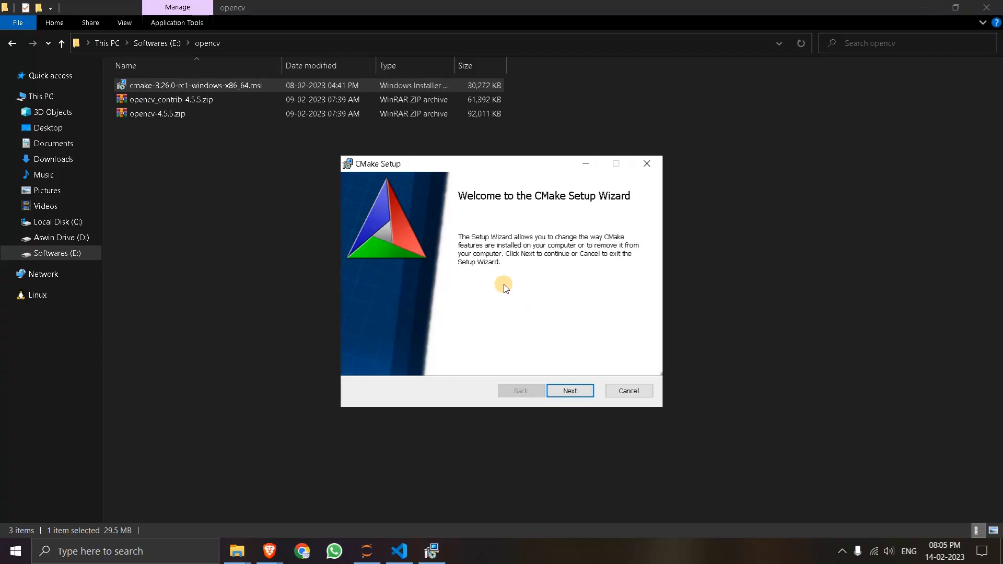
pyautogui.click(625, 388)
pyautogui.click(474, 296)
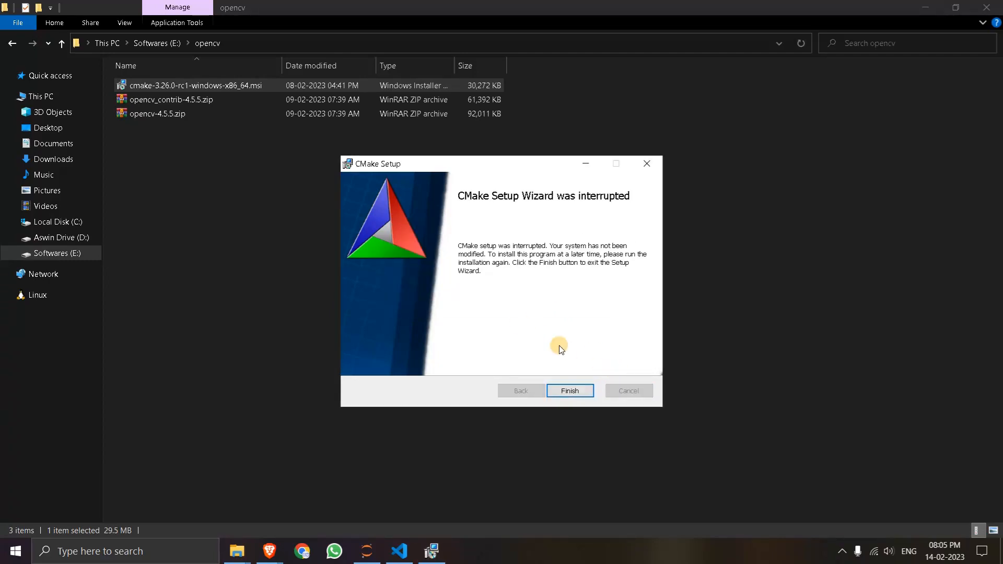
pyautogui.click(571, 392)
# - Search Windows for the CMake (cmake-gui) application and dismiss the search without launching it
pyautogui.press('super')
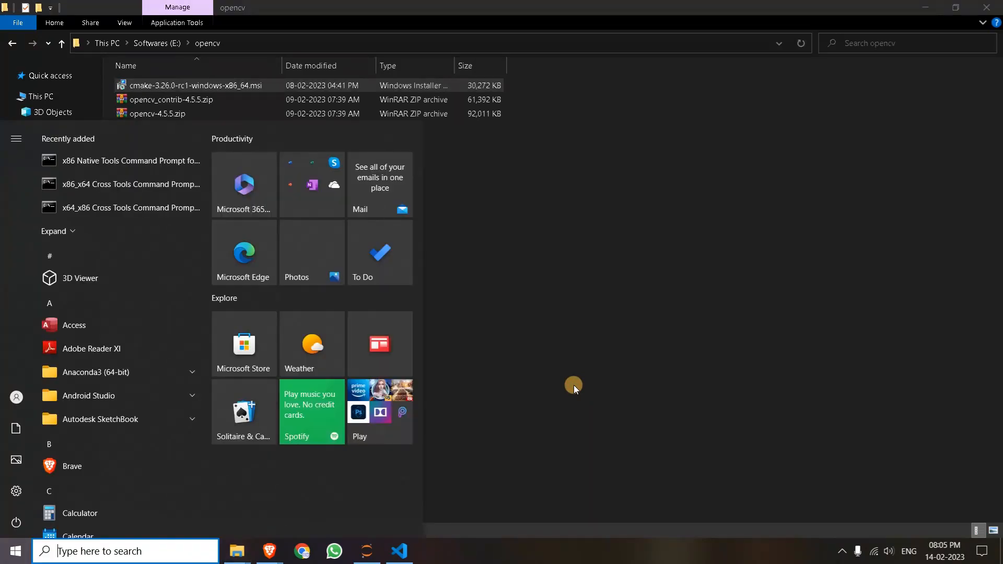
pyautogui.write('cma')
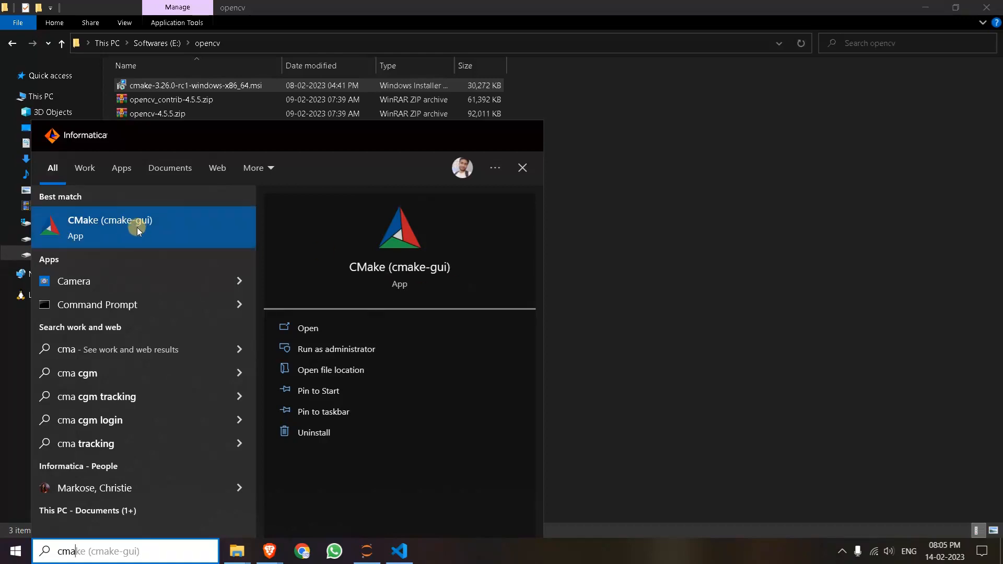
pyautogui.click(608, 237)
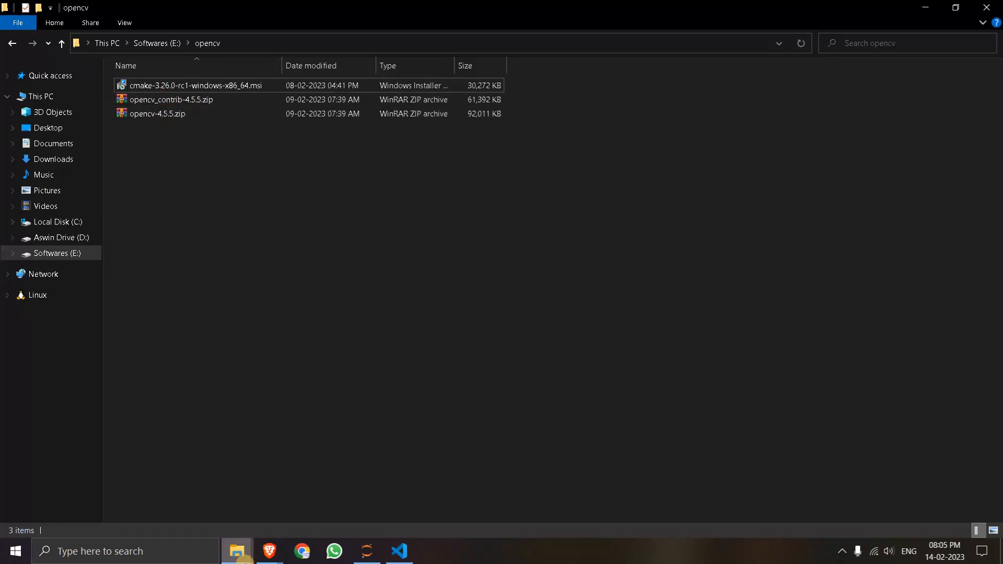
# - Inspect the contents of the extracted opencv_contrib-4.5.5 and opencv-4.5.5 folders on the C: drive
pyautogui.moveTo(238, 550)
pyautogui.click(287, 503)
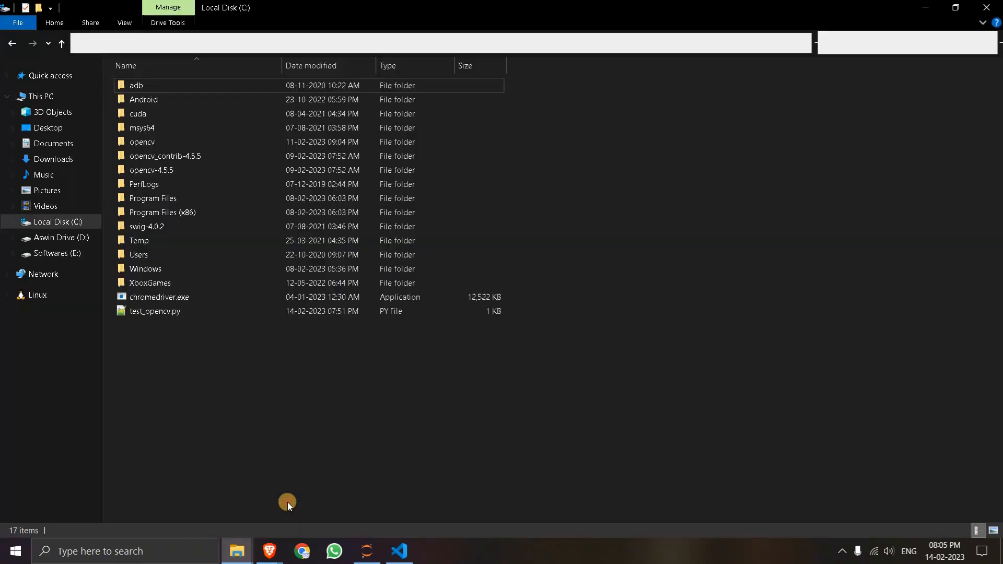
pyautogui.click(161, 169)
pyautogui.doubleClick(158, 157)
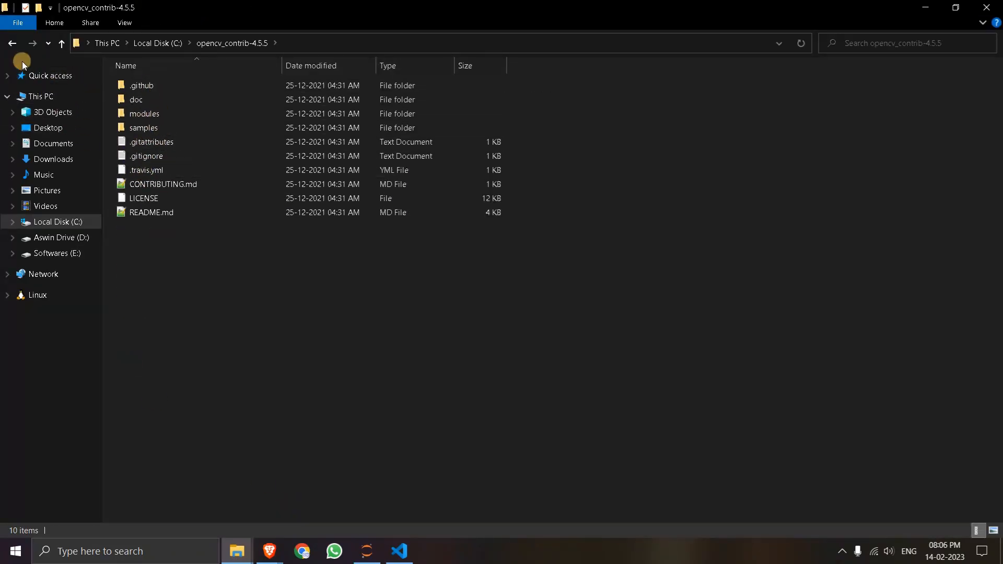
pyautogui.click(12, 42)
pyautogui.click(166, 171)
pyautogui.doubleClick(167, 170)
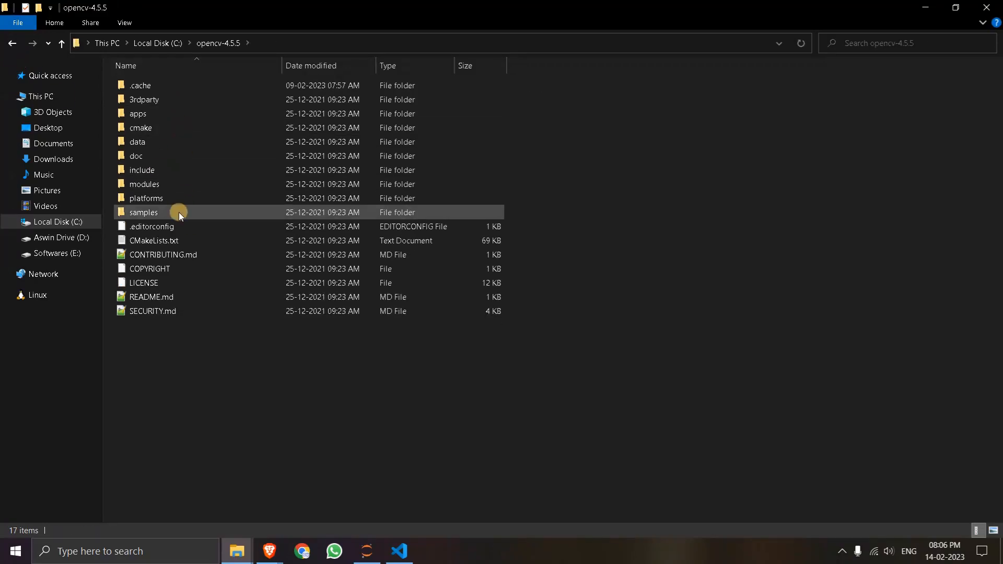
# - Return to the root of the C: drive and create a new folder named build there
pyautogui.click(11, 43)
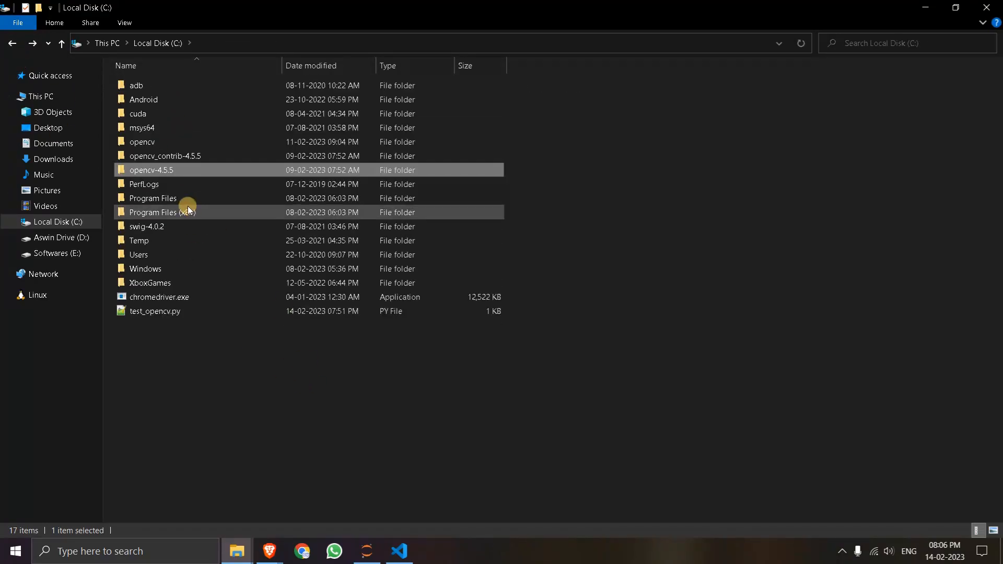
pyautogui.click(152, 142)
pyautogui.click(272, 379)
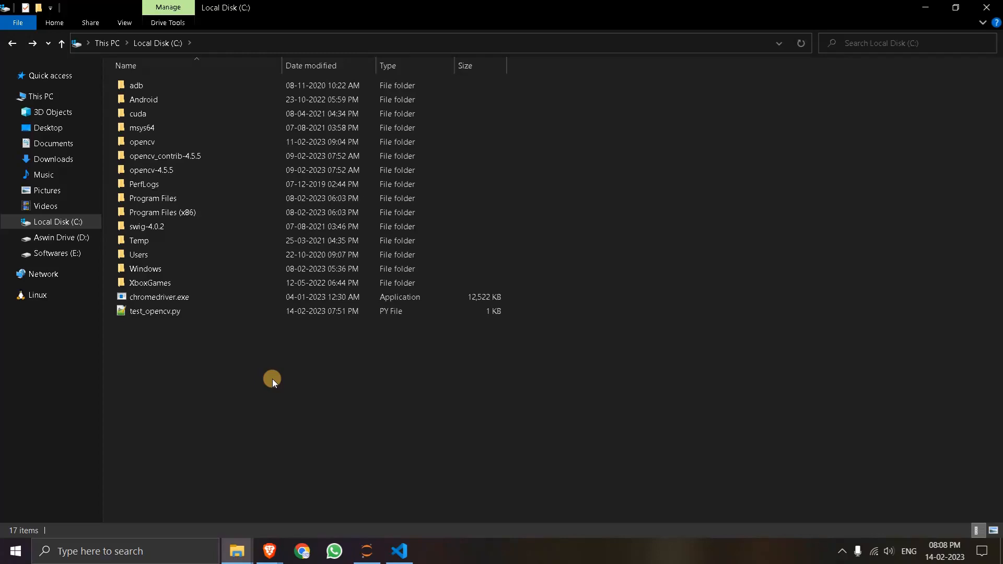
pyautogui.hotkey('ctrl', 'shift', 'n')
pyautogui.write('build')
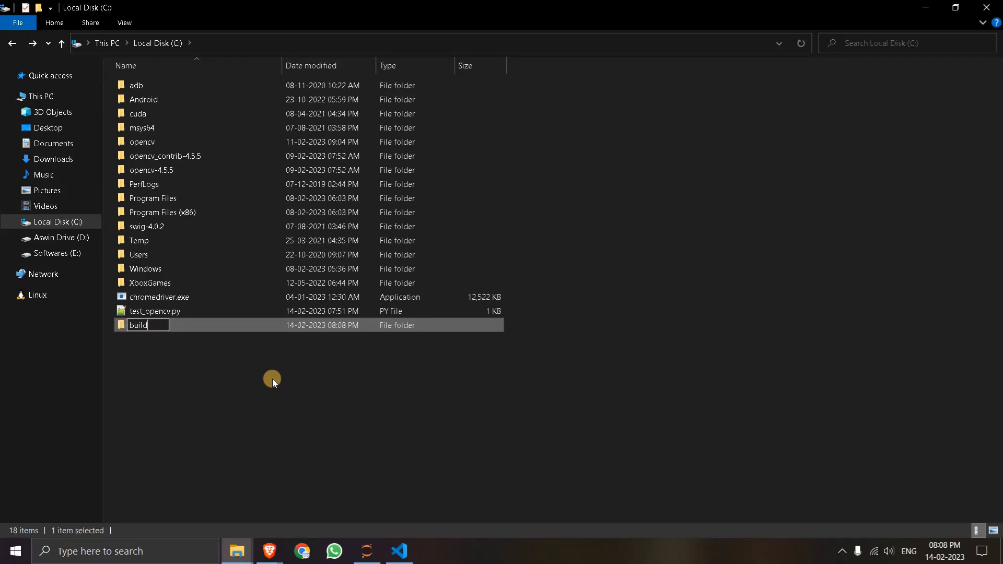
pyautogui.press('Return')
pyautogui.click(315, 454)
# - Launch the CMake GUI and set the source code location to the C:/opencv-4.5.5 folder
pyautogui.press('super')
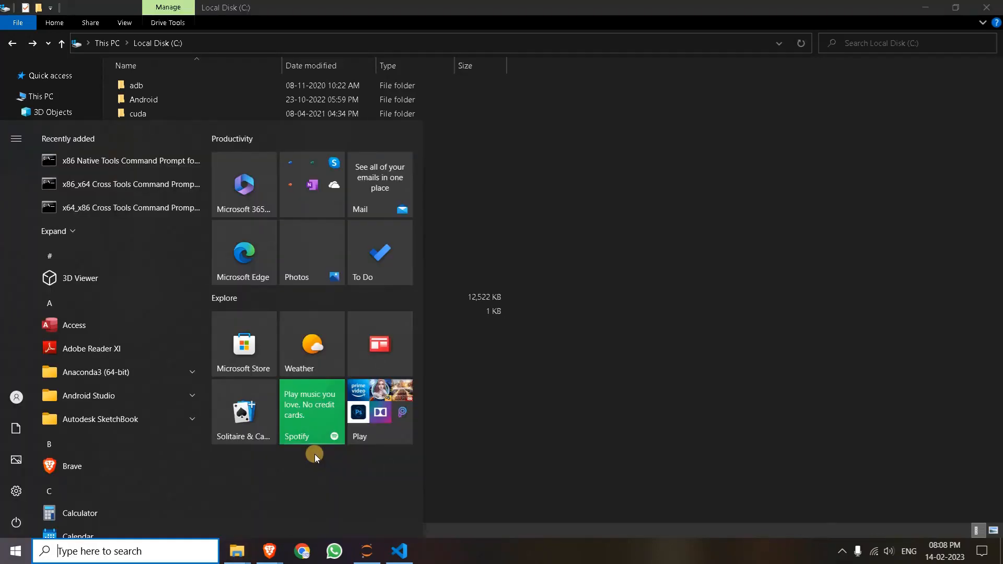
pyautogui.write('cmak')
pyautogui.press('Return')
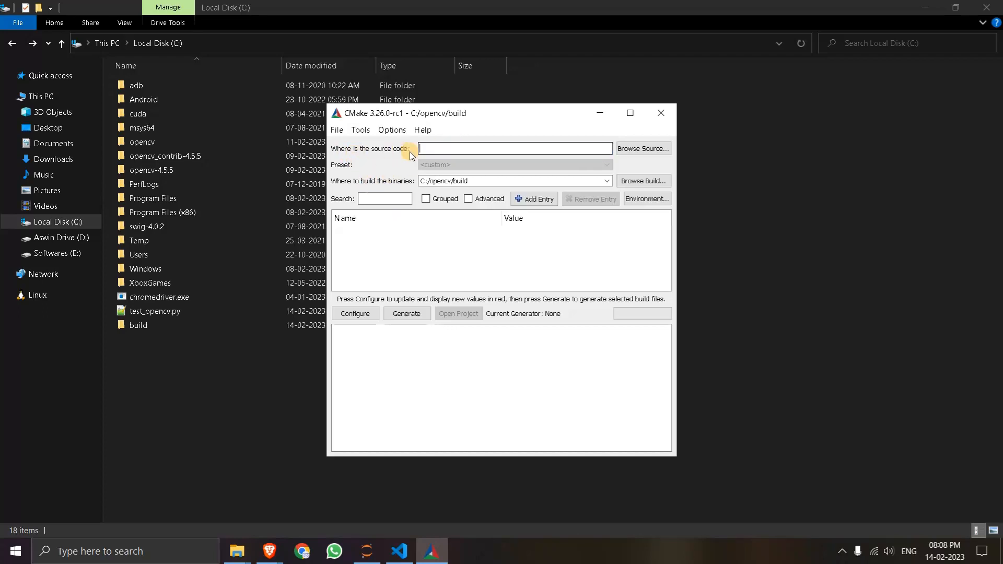
pyautogui.click(630, 153)
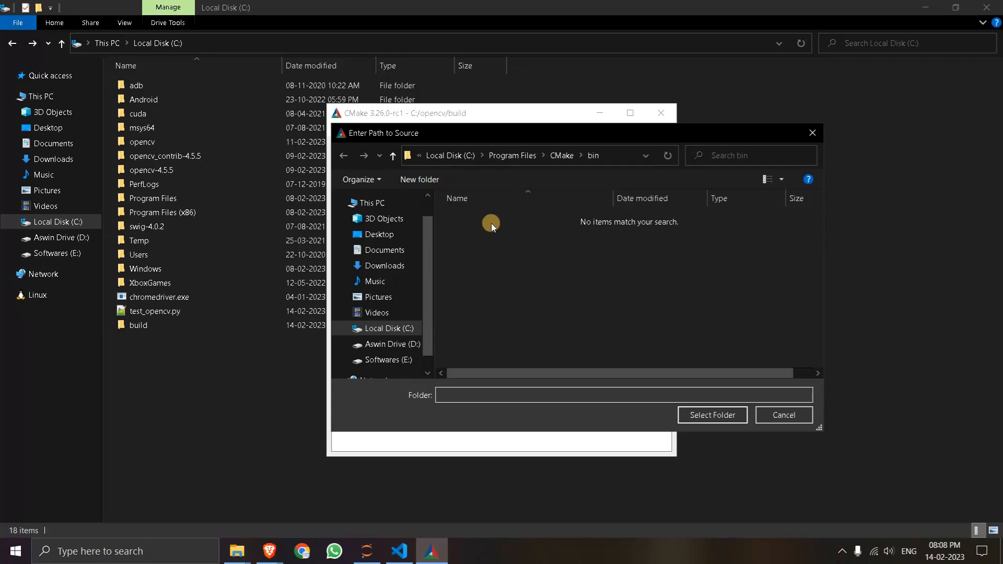
pyautogui.click(394, 335)
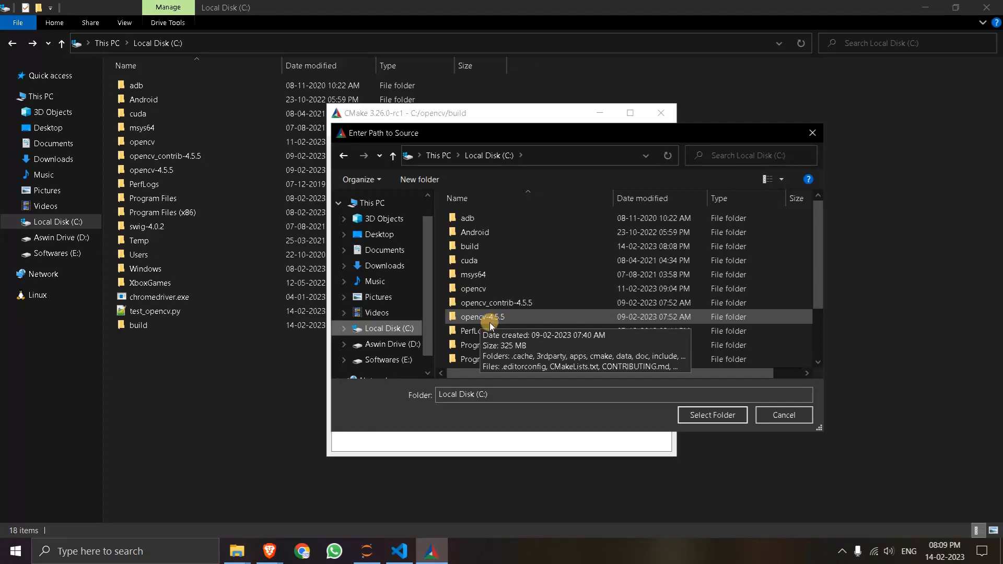
pyautogui.click(491, 322)
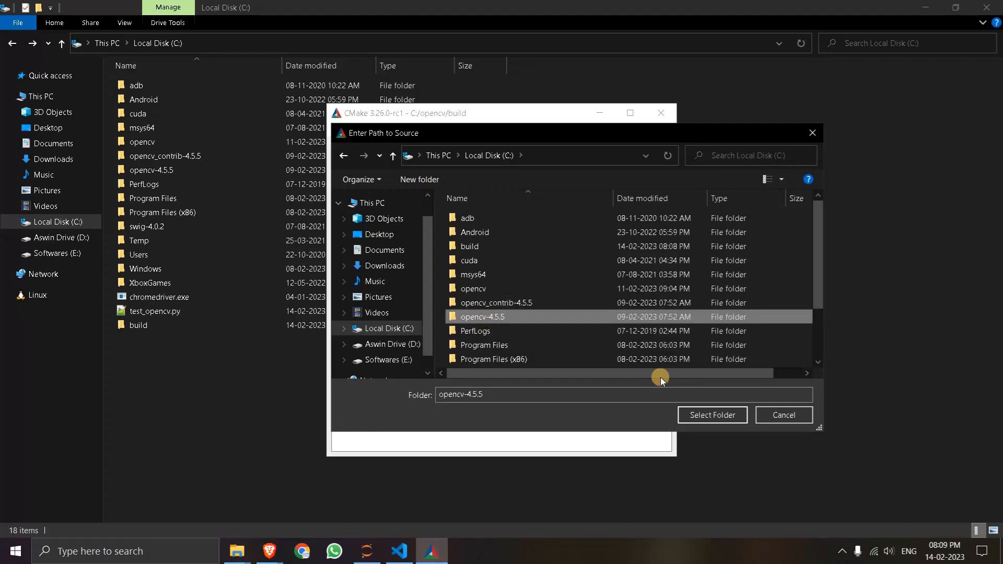
pyautogui.click(711, 416)
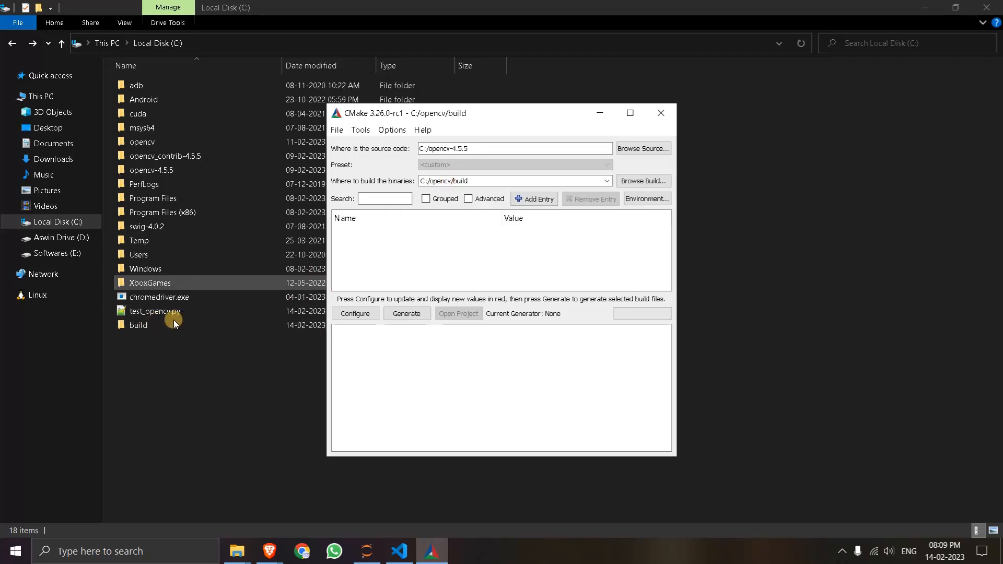
# - Set the location for building the binaries to the C:/build folder
pyautogui.click(653, 182)
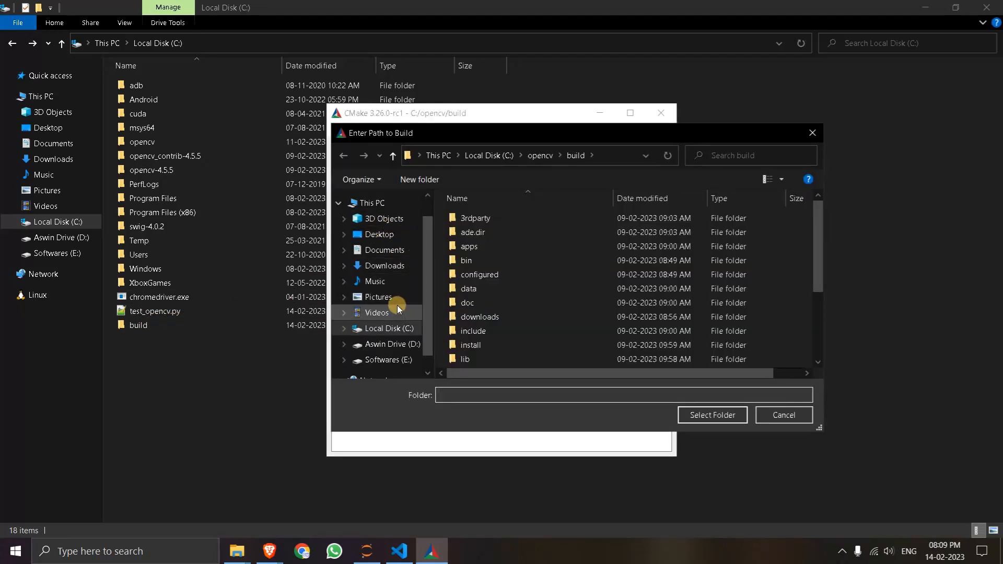
pyautogui.scroll(-1, 377, 324)
pyautogui.click(384, 310)
pyautogui.scroll(-3, 493, 349)
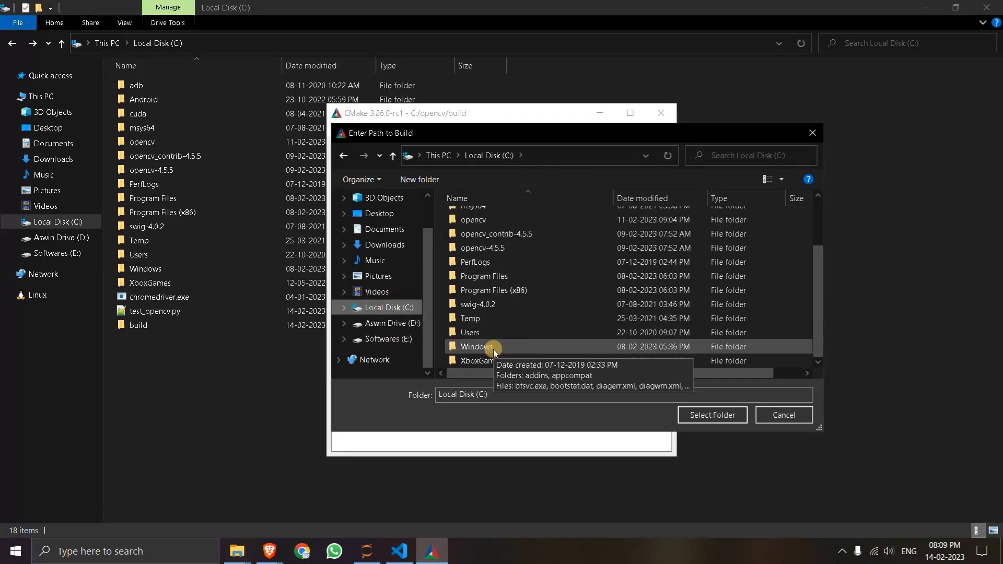
pyautogui.scroll(2, 486, 314)
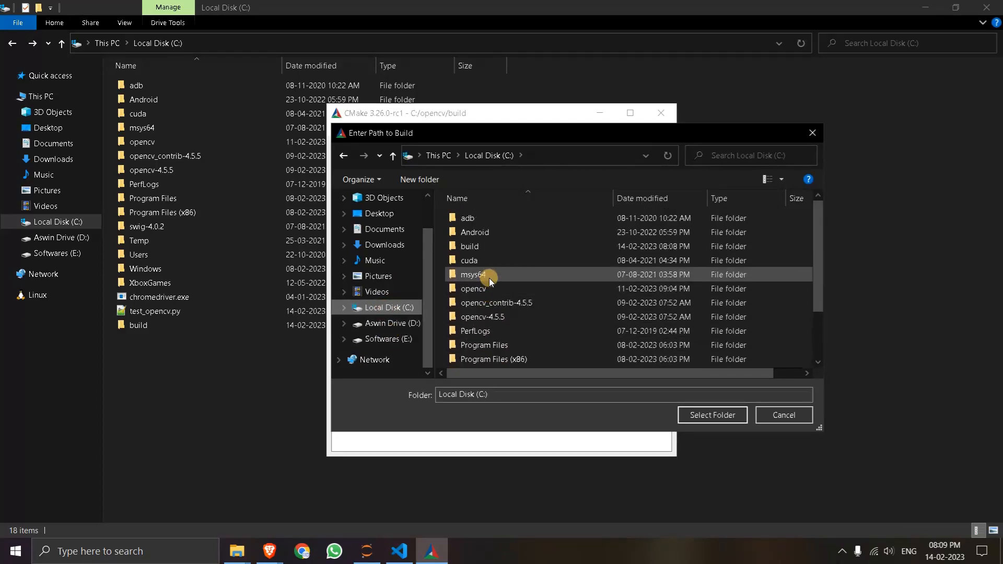
pyautogui.click(483, 248)
pyautogui.click(734, 417)
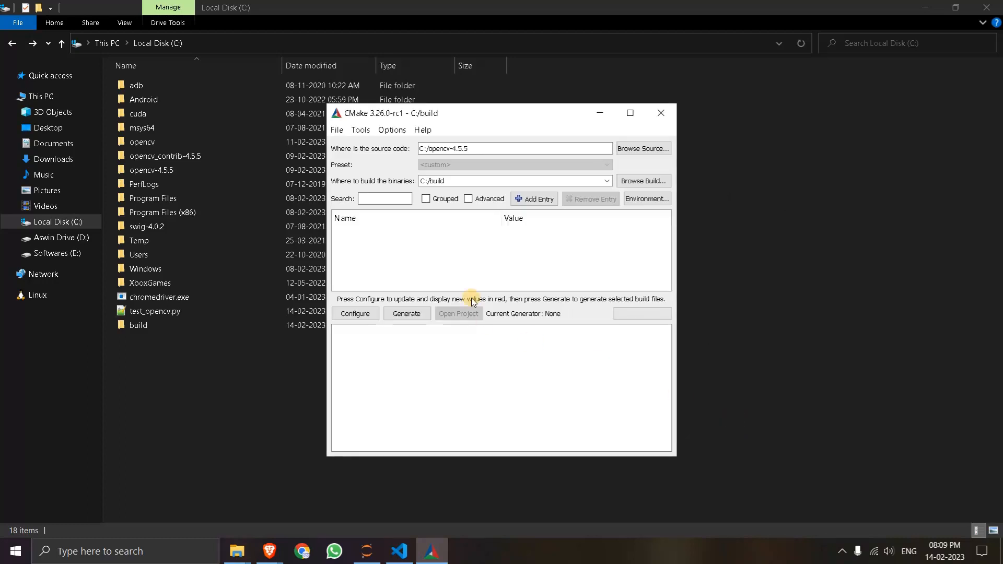
# - Start configuring the project and search Windows for the installed Visual Studio version, then return to the generator setup
pyautogui.click(356, 314)
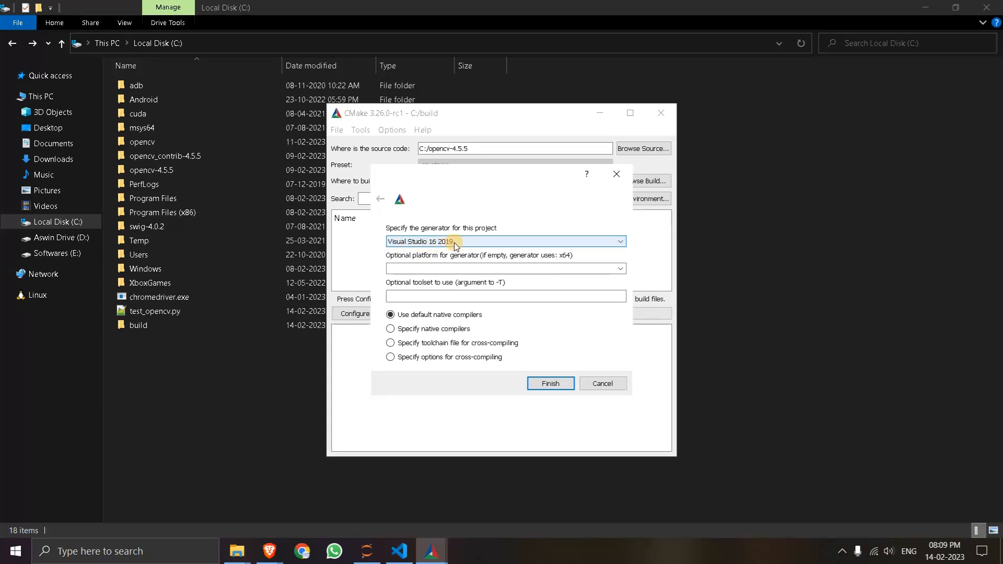
pyautogui.press('super')
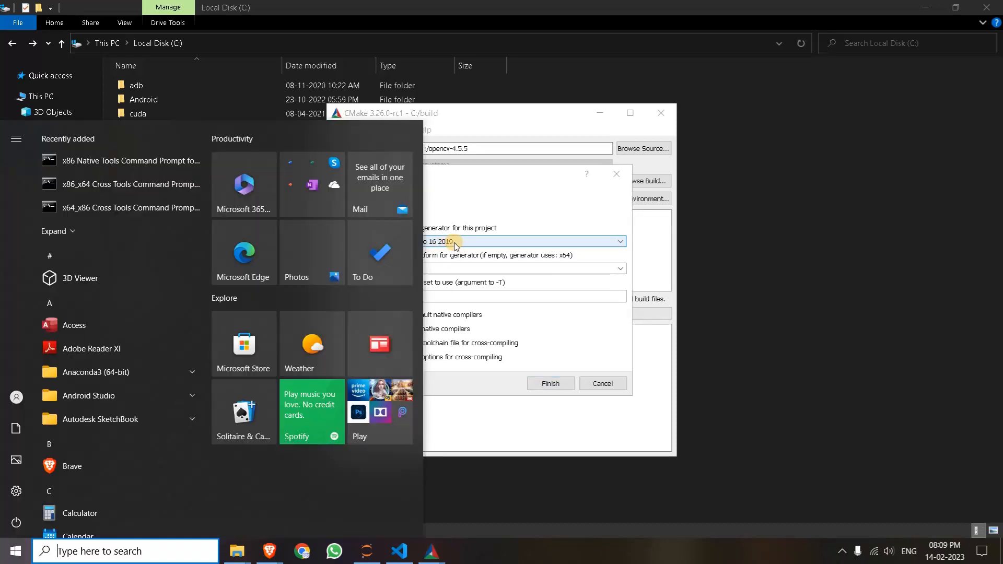
pyautogui.write('vis')
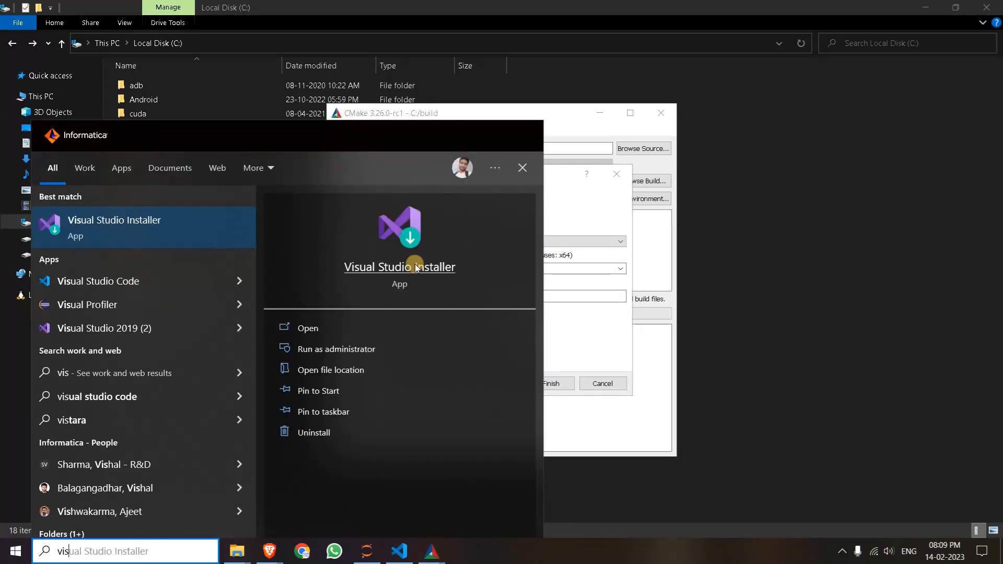
pyautogui.click(578, 335)
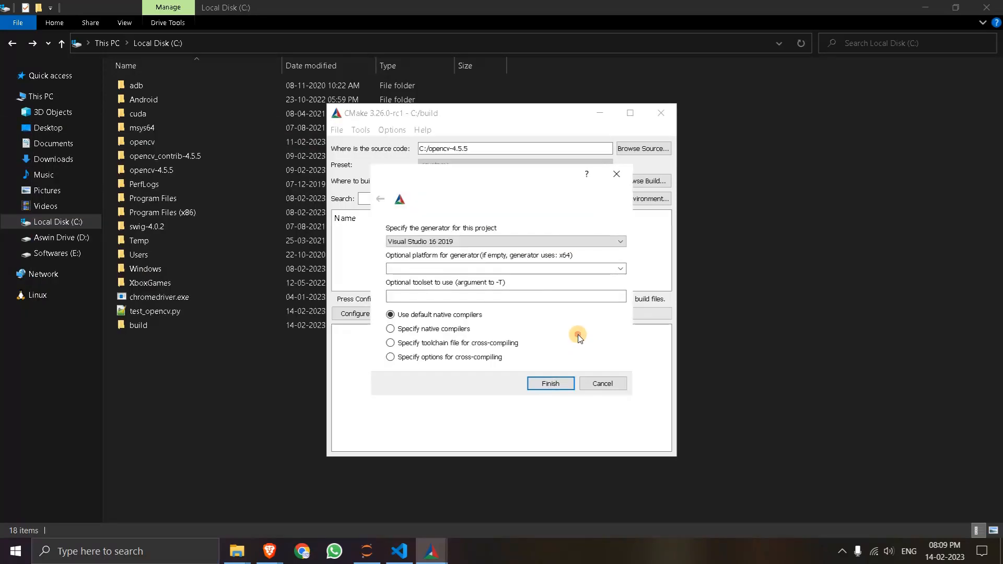
# - Configure the project with the Visual Studio 16 2019 generator, the x64 platform and the default native compilers
pyautogui.click(469, 239)
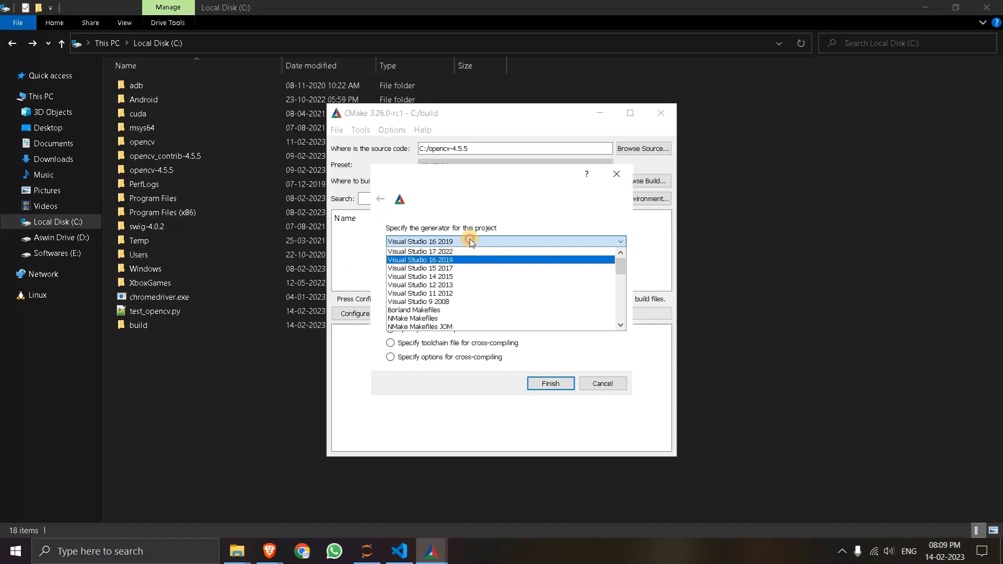
pyautogui.click(451, 260)
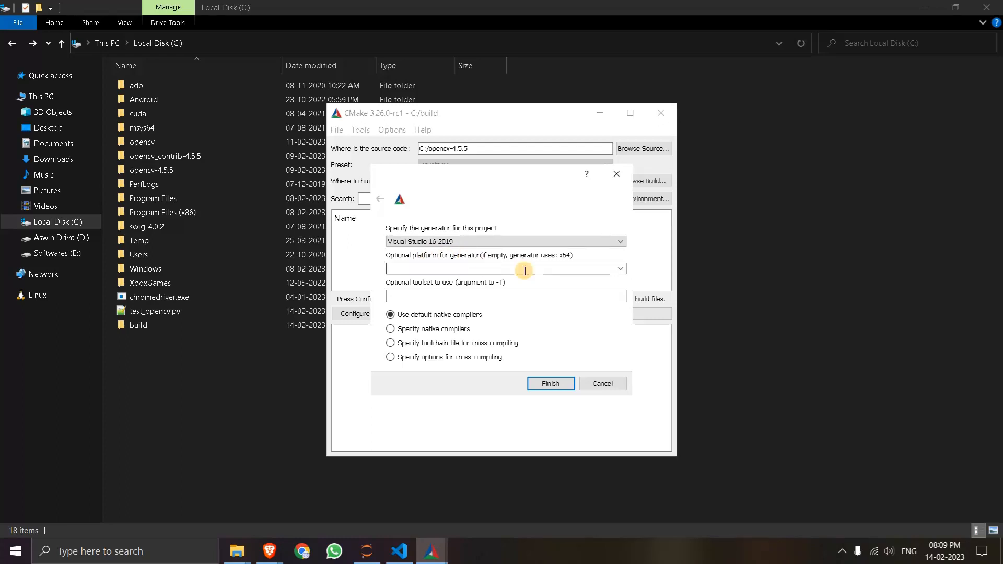
pyautogui.click(622, 268)
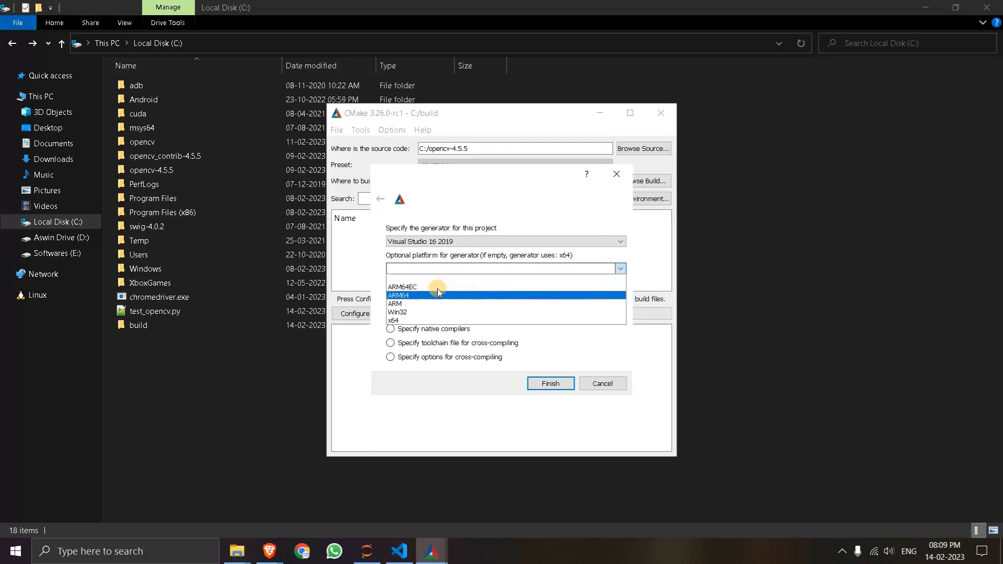
pyautogui.click(415, 319)
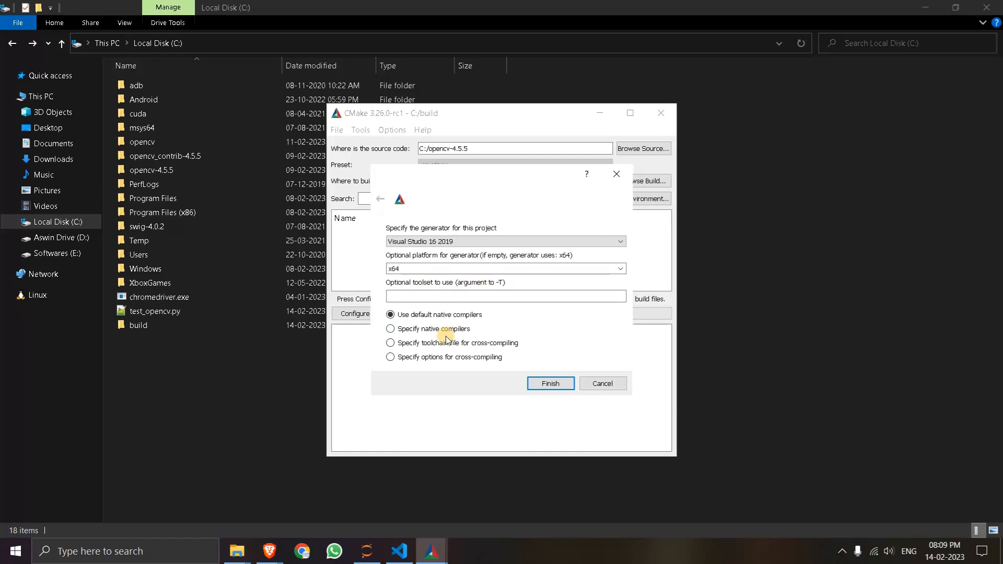
pyautogui.click(550, 384)
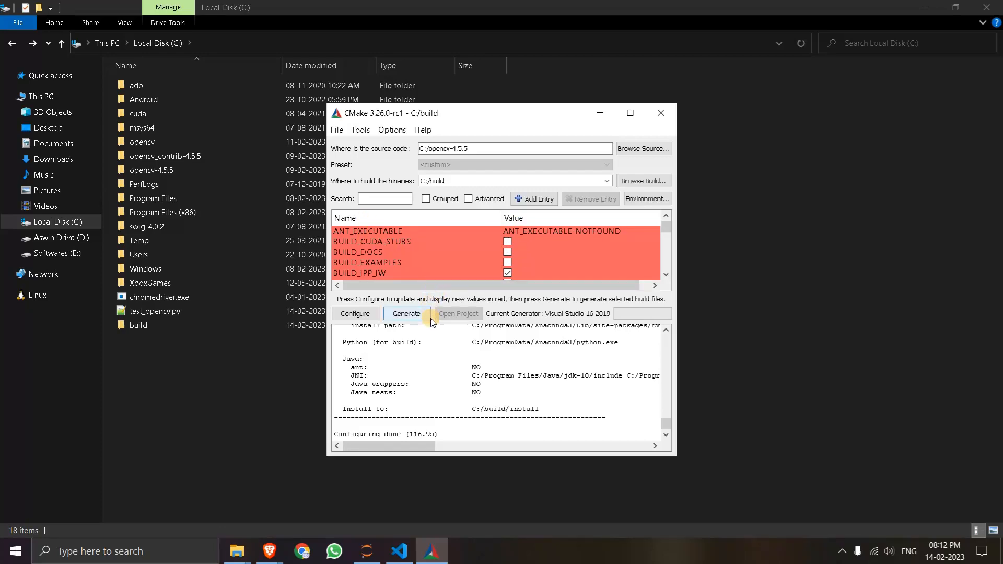
# - Enlarge the area listing the build options, filter them by with_cu and enable WITH_CUDA
pyautogui.moveTo(430, 324); pyautogui.dragTo(431, 372)
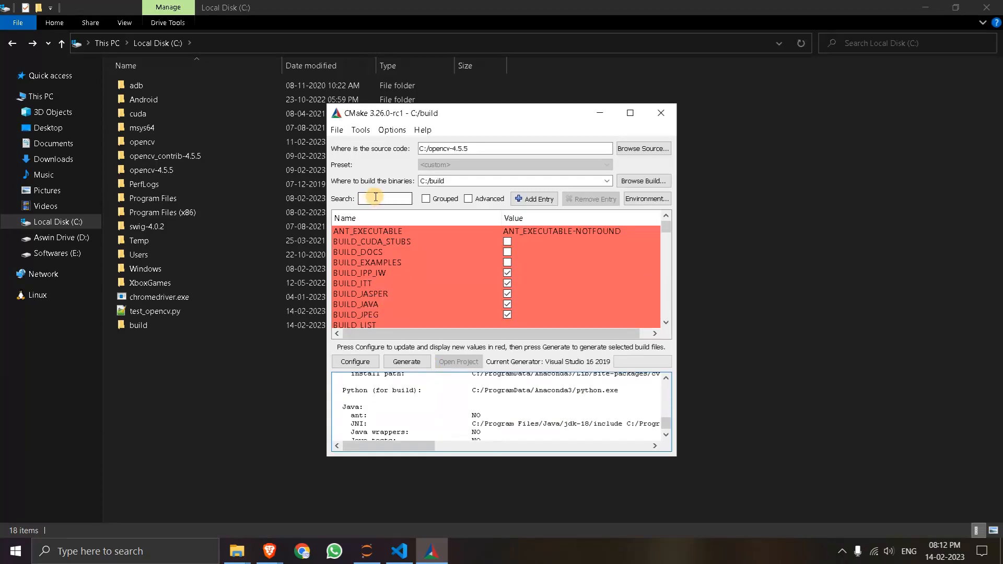
pyautogui.click(377, 199)
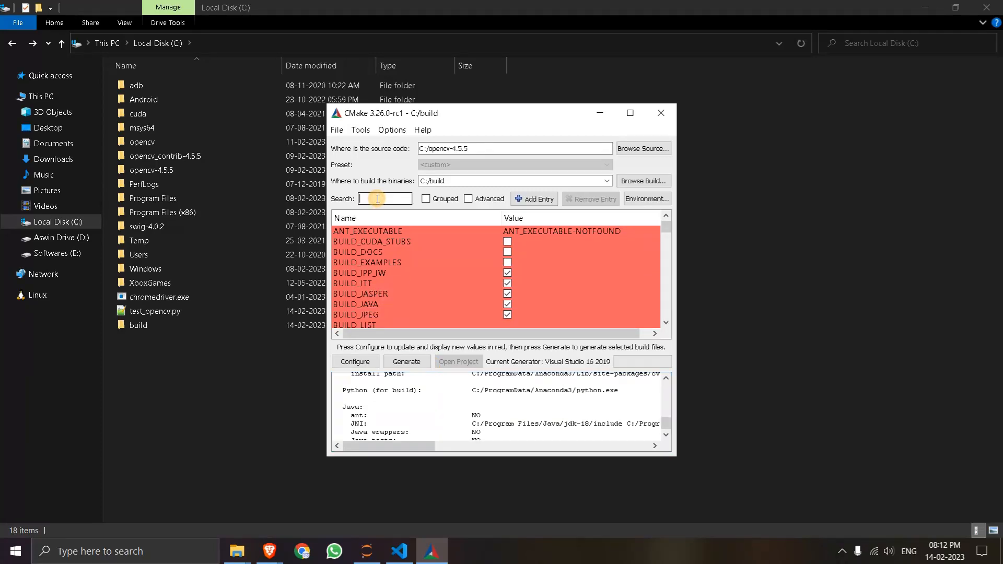
pyautogui.write('wi')
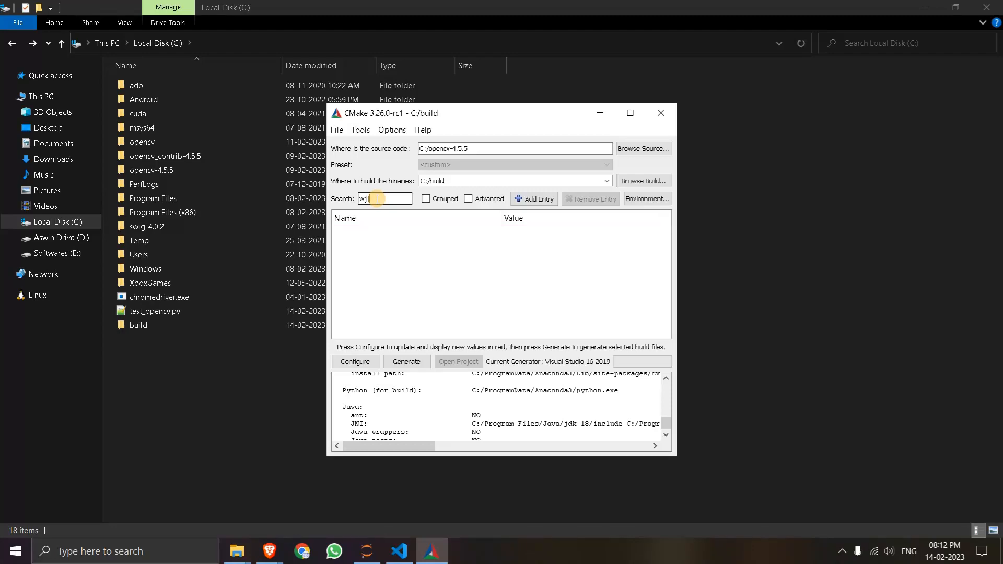
pyautogui.write('t')
pyautogui.press('BackSpace')
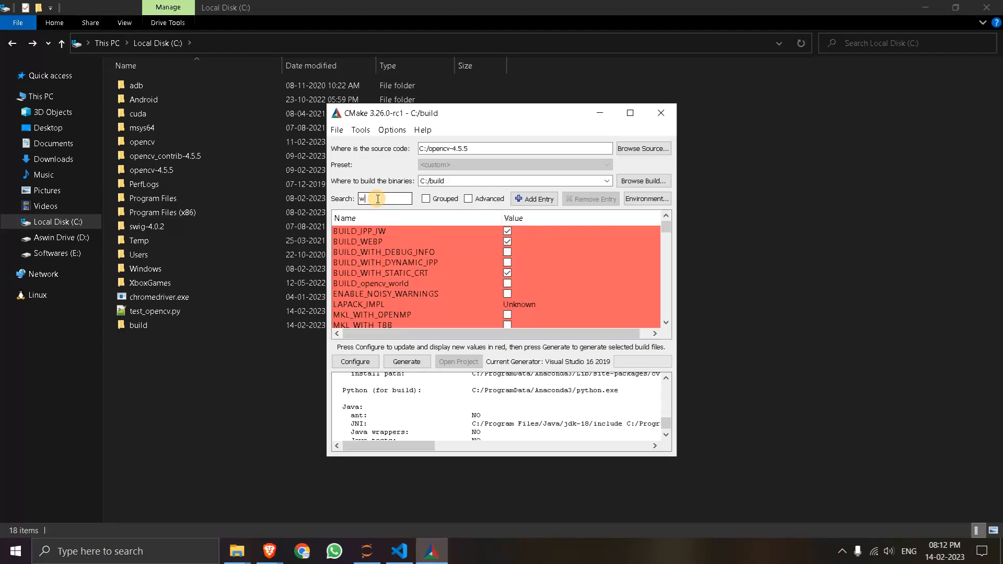
pyautogui.write('ith_cu')
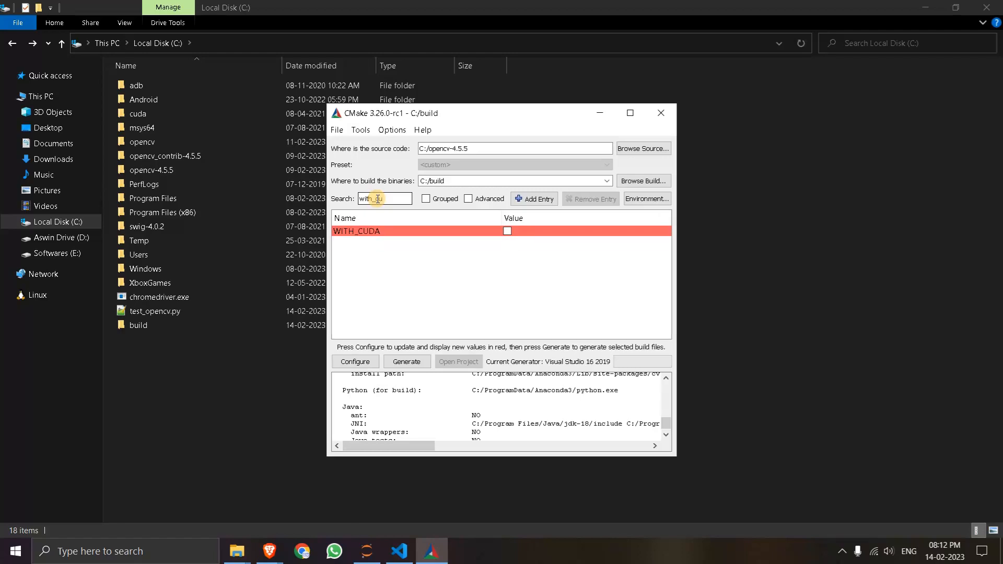
pyautogui.click(507, 231)
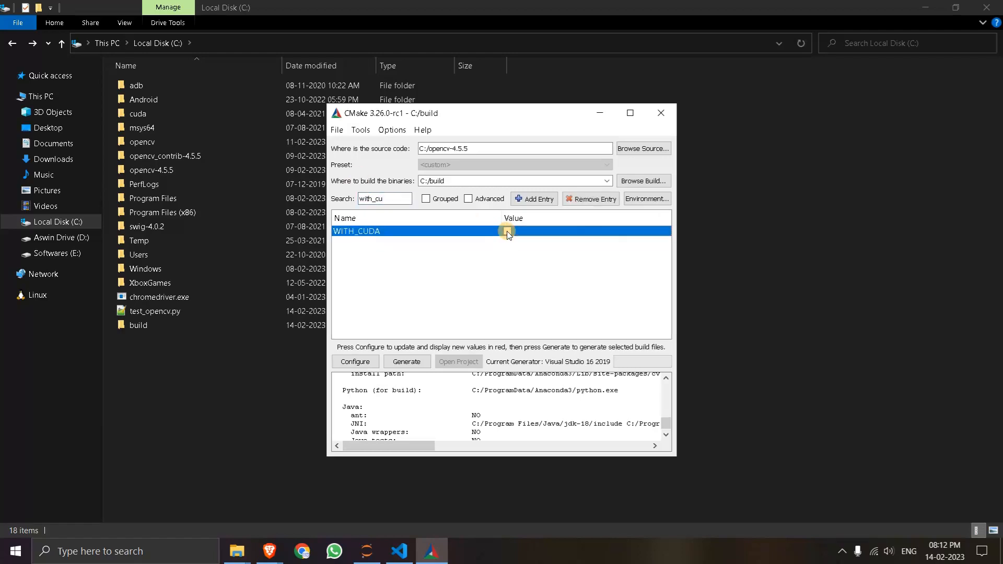
# - Filter the build options by opencv_dnn and enable OPENCV_DNN_CUDA
pyautogui.moveTo(396, 199); pyautogui.dragTo(357, 199)
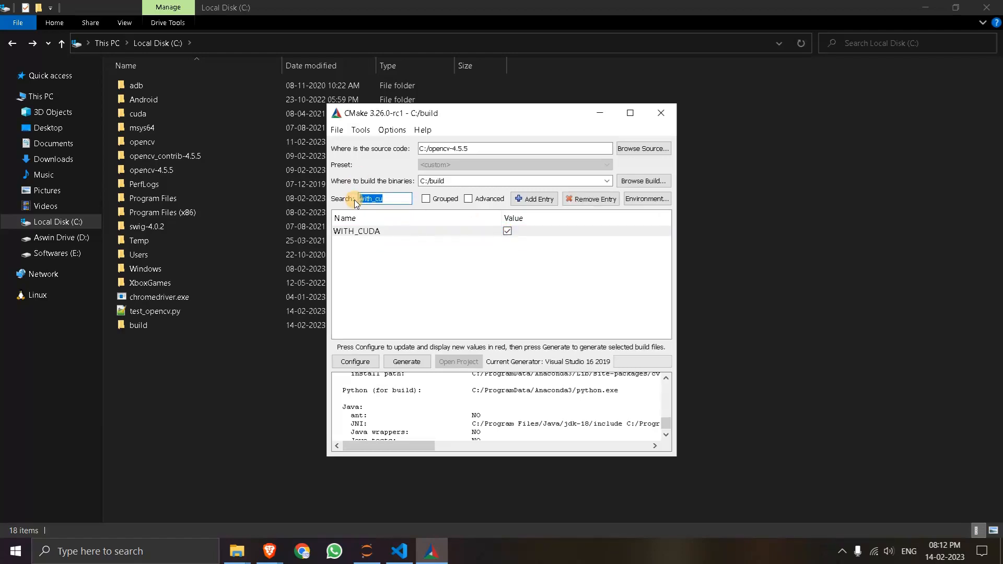
pyautogui.write('open')
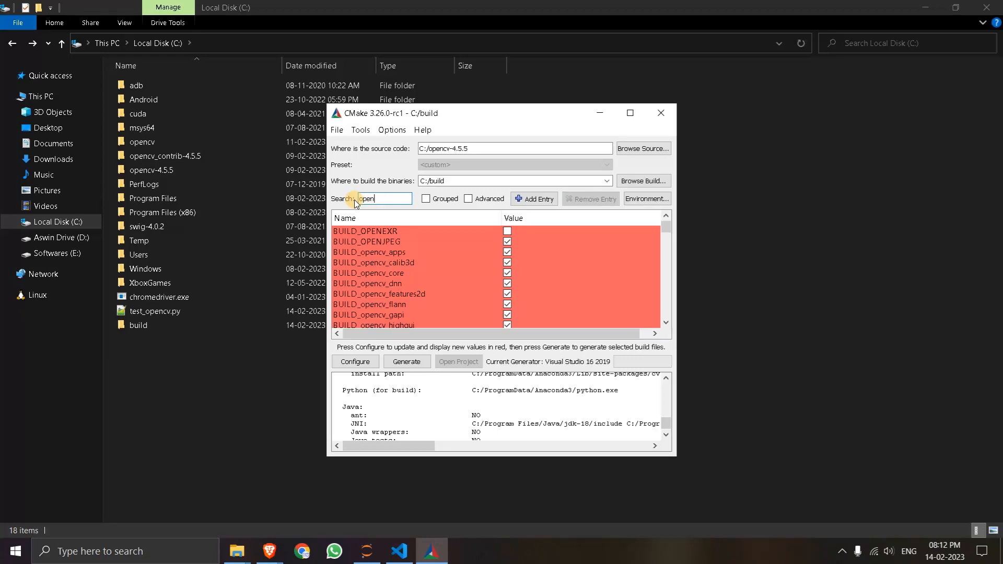
pyautogui.write('cv_dnn')
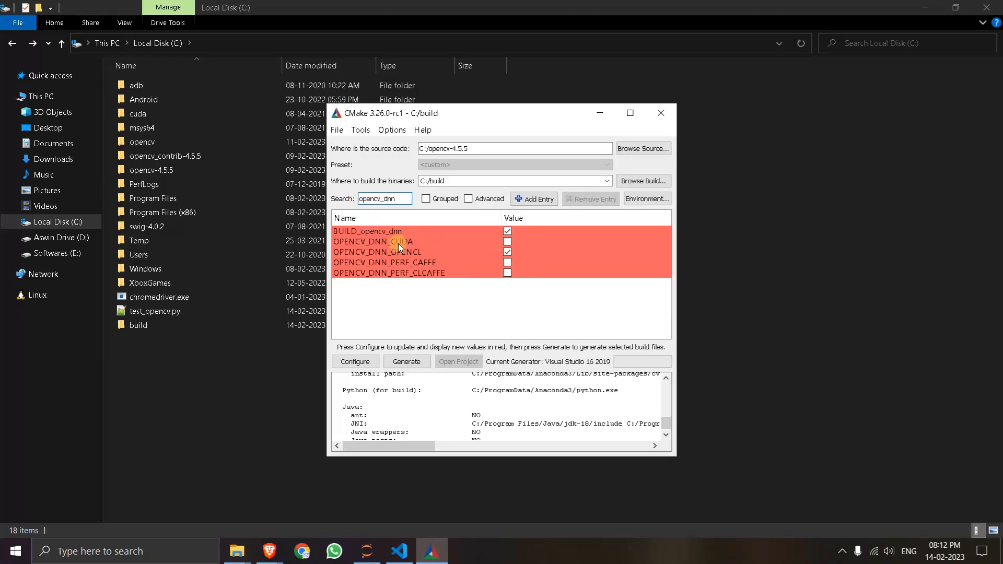
pyautogui.click(508, 242)
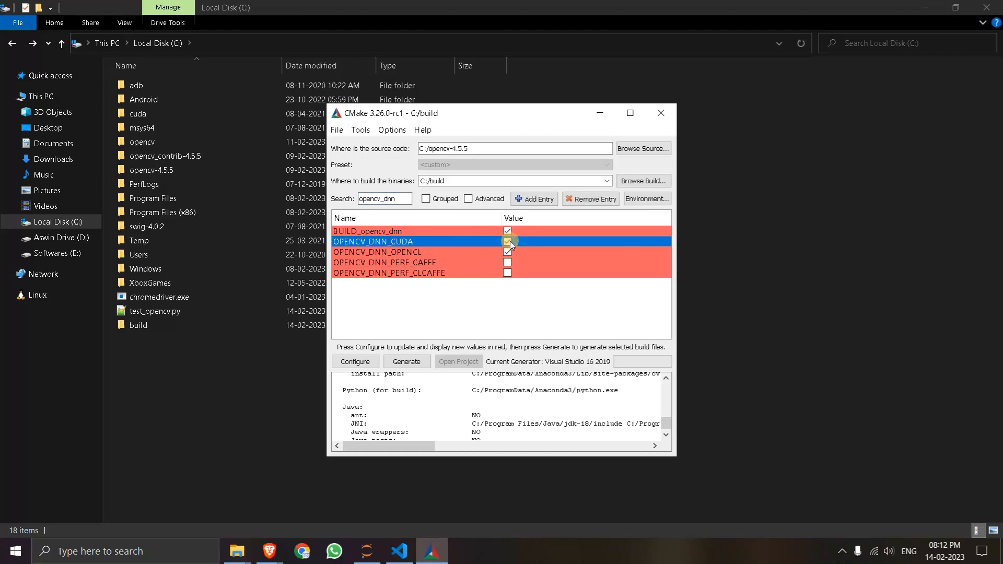
# - Filter the build options by enable_fa and enable ENABLE_FAST_MATH
pyautogui.moveTo(400, 198); pyautogui.dragTo(355, 197)
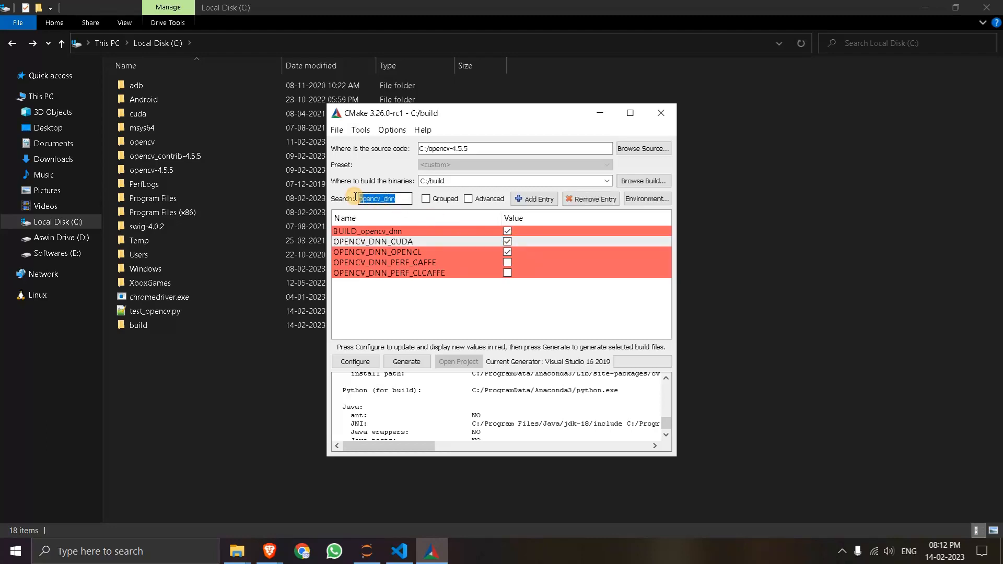
pyautogui.write('enable_')
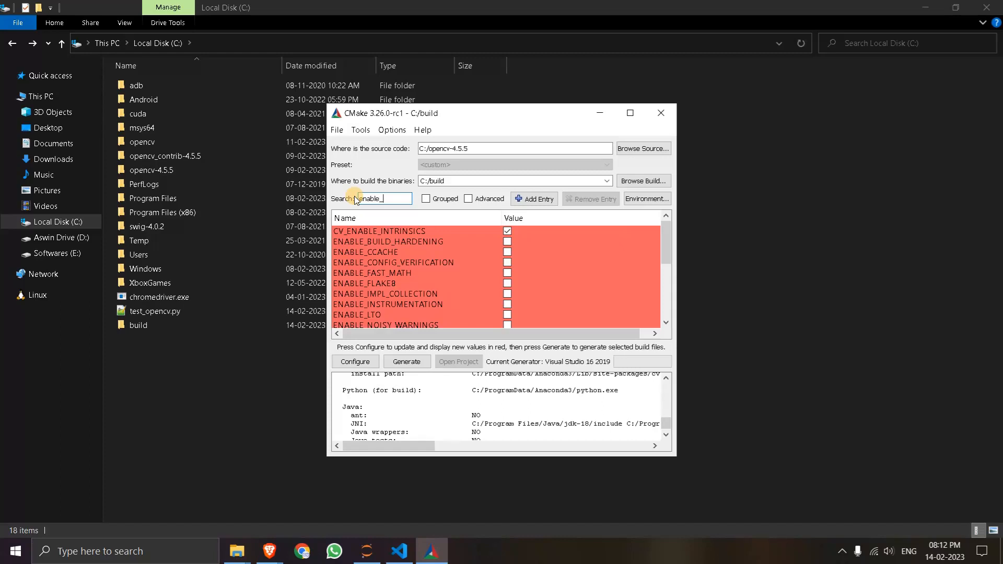
pyautogui.write('fa')
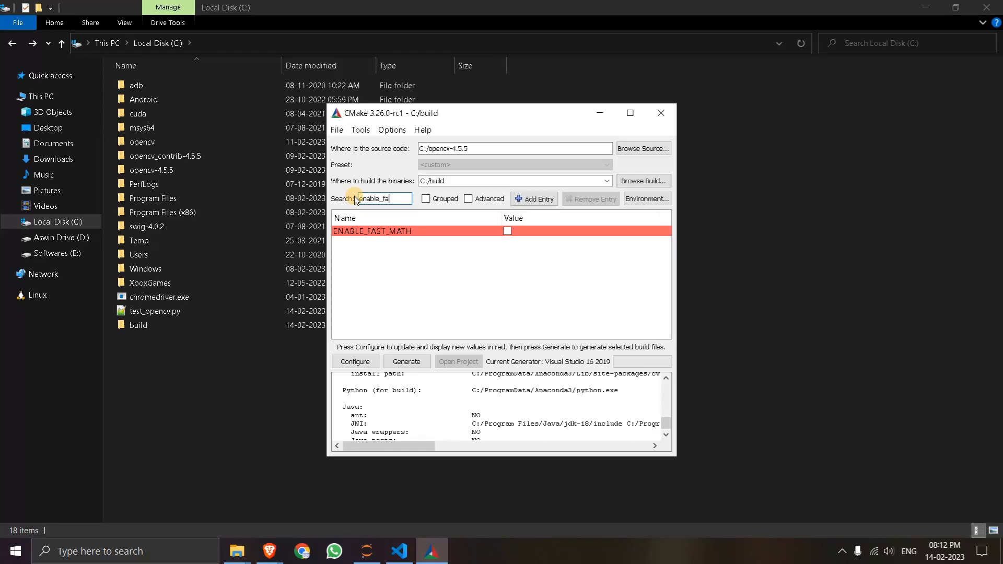
pyautogui.click(509, 231)
# - Filter the build options by build_opencv_wo and enable BUILD_opencv_world
pyautogui.moveTo(398, 198); pyautogui.dragTo(359, 199)
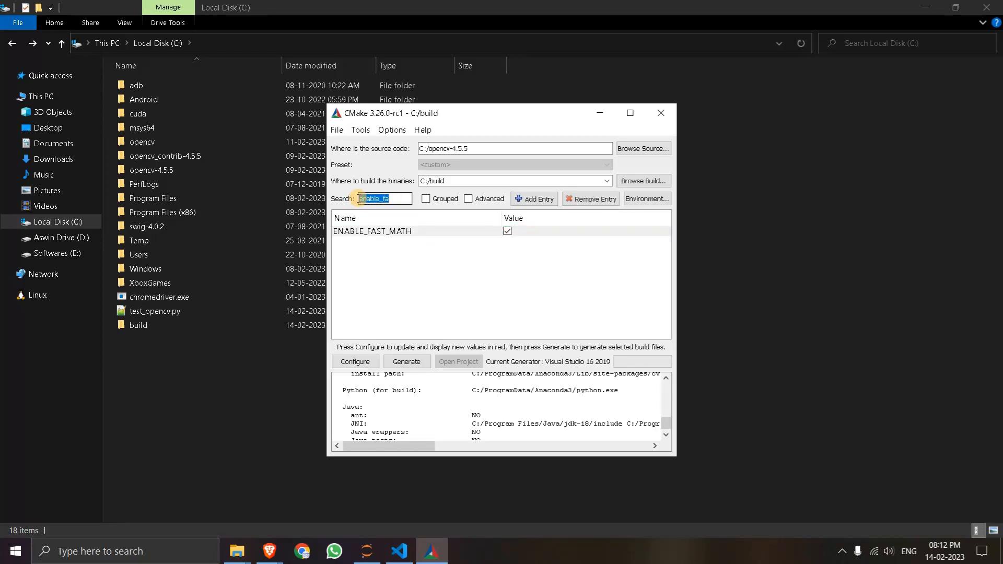
pyautogui.press('BackSpace')
pyautogui.write('buil')
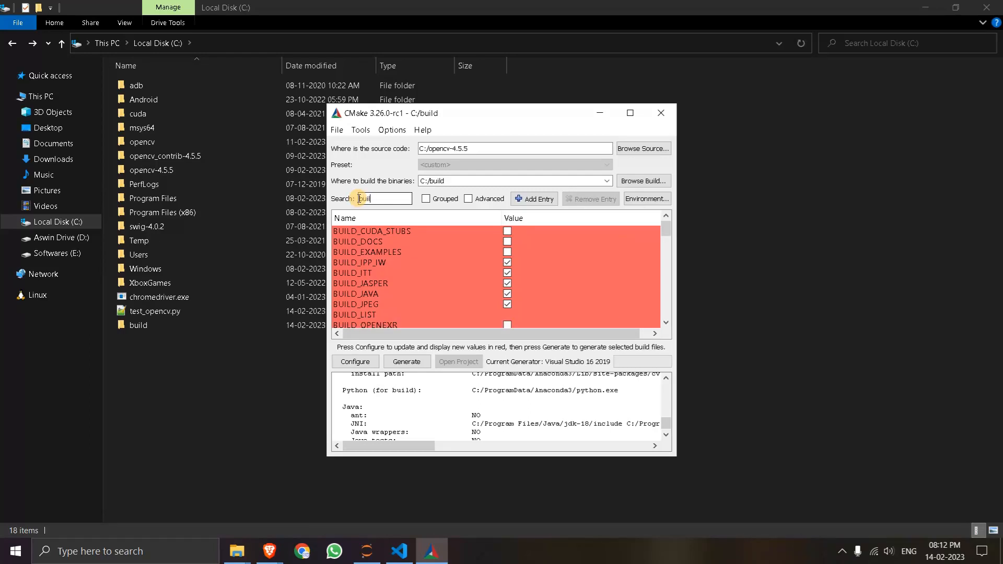
pyautogui.write('d_opendcv')
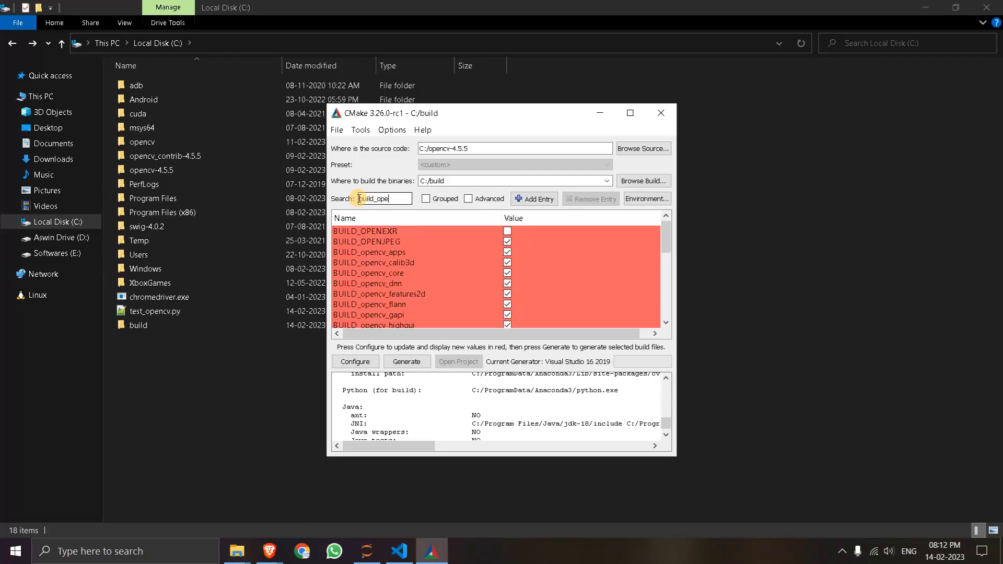
pyautogui.press('BackSpace')
pyautogui.press('BackSpace')
pyautogui.press('BackSpace')
pyautogui.write('cv')
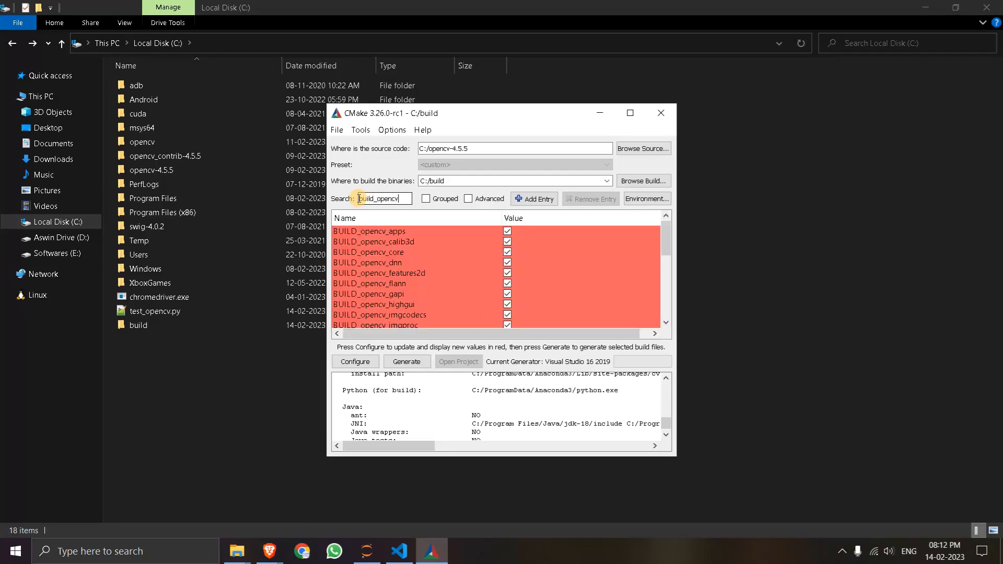
pyautogui.write('_wo')
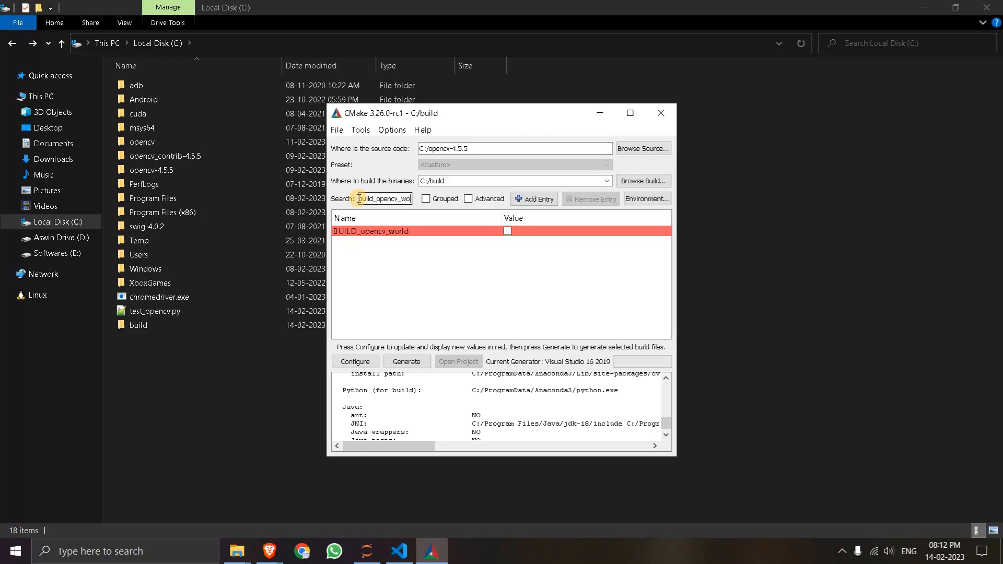
pyautogui.click(507, 231)
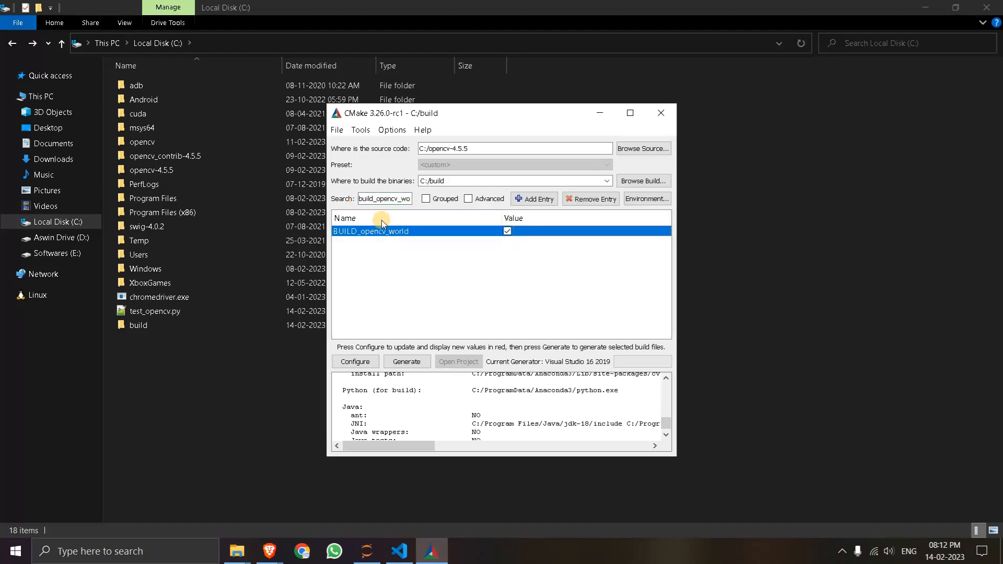
# - Filter the build options by opencv_dnn and by opencv_p to check the DNN and Python settings
pyautogui.click(399, 200)
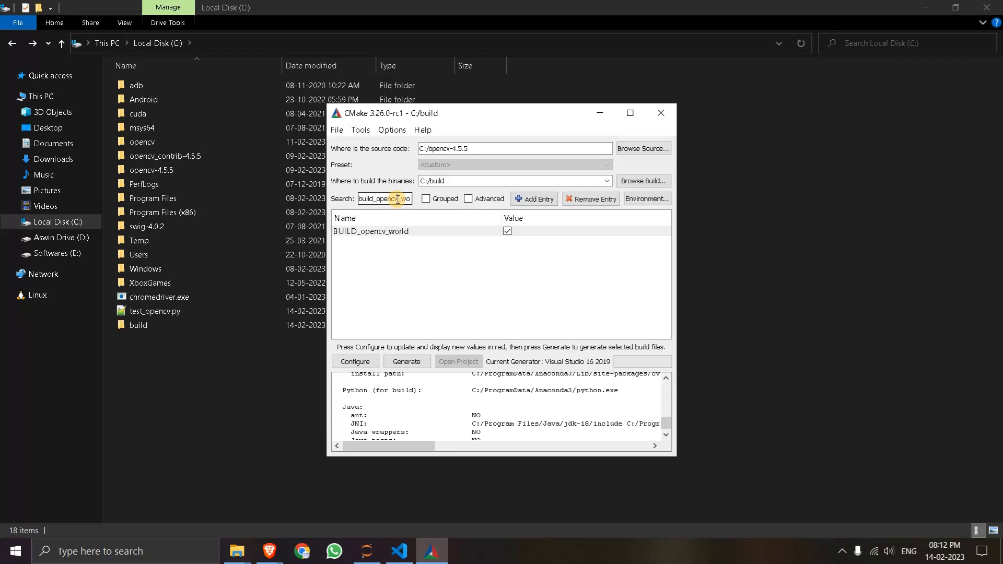
pyautogui.doubleClick(398, 199)
pyautogui.press('BackSpace')
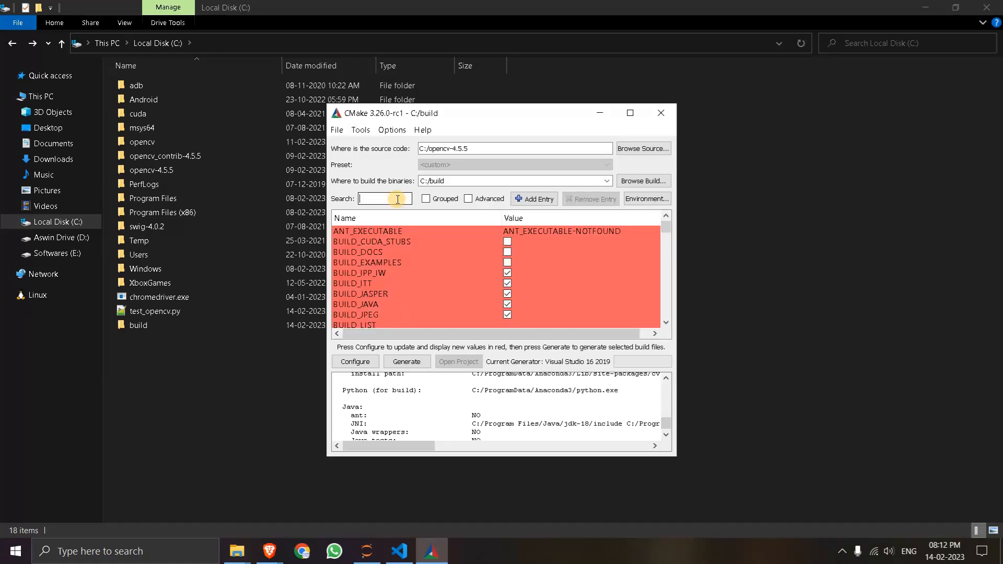
pyautogui.write('open')
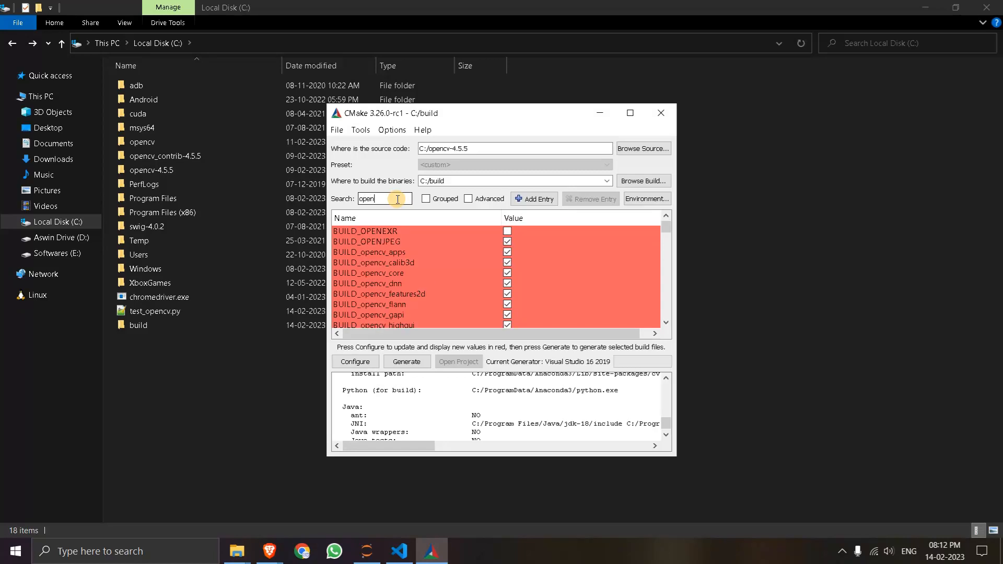
pyautogui.write('cv_dnn')
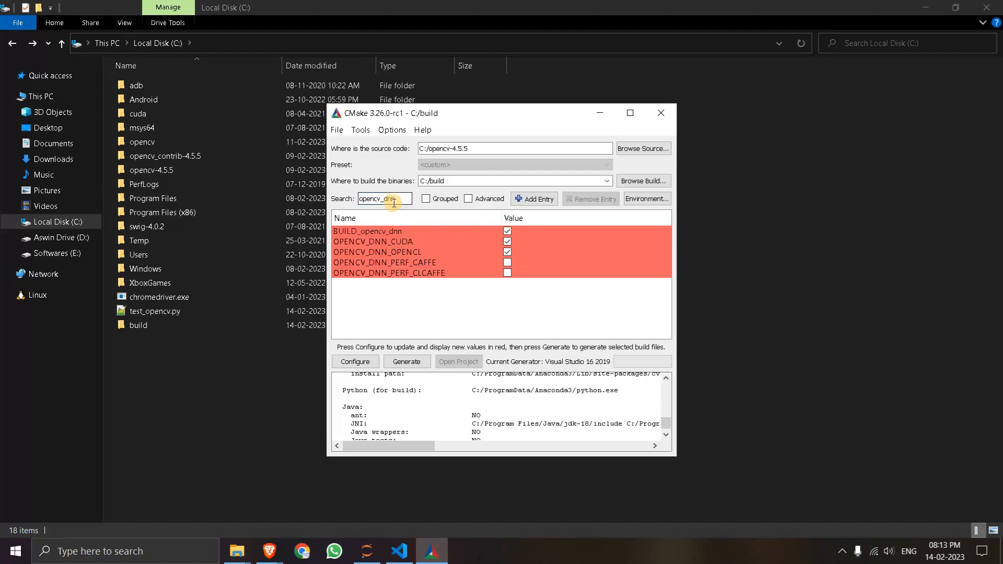
pyautogui.press('BackSpace')
pyautogui.press('BackSpace')
pyautogui.press('BackSpace')
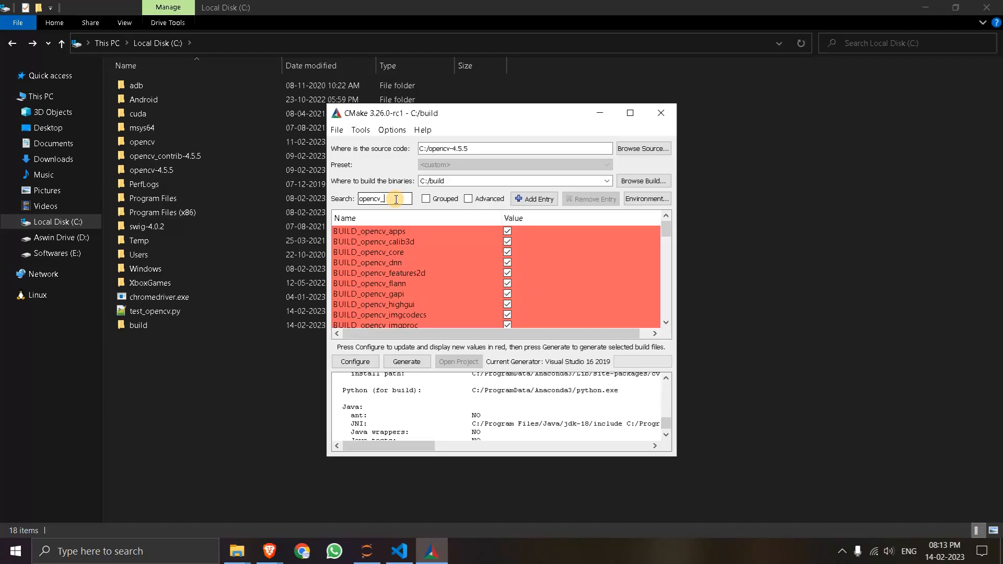
pyautogui.write('p')
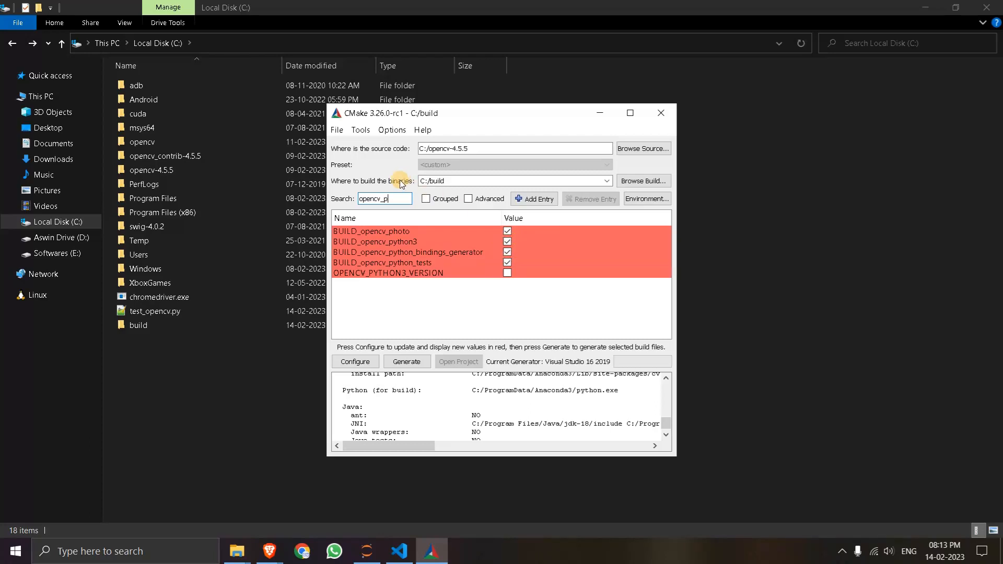
# - Filter the build options by extra and set OPENCV_EXTRA_MODULES_PATH to the folder C:/opencv_contrib-4.5.5/modules
pyautogui.moveTo(399, 198); pyautogui.dragTo(361, 198)
pyautogui.press('BackSpace')
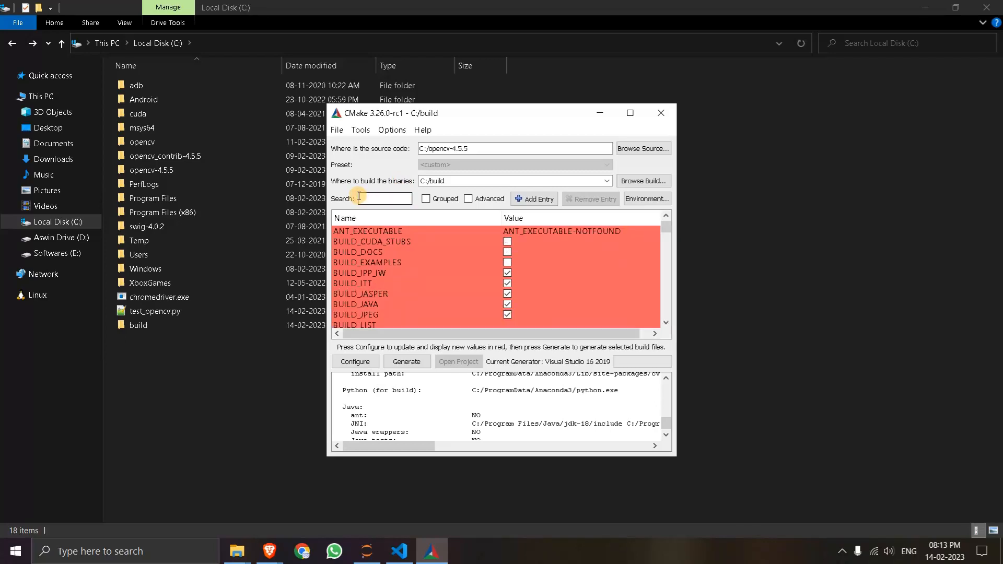
pyautogui.write('extra')
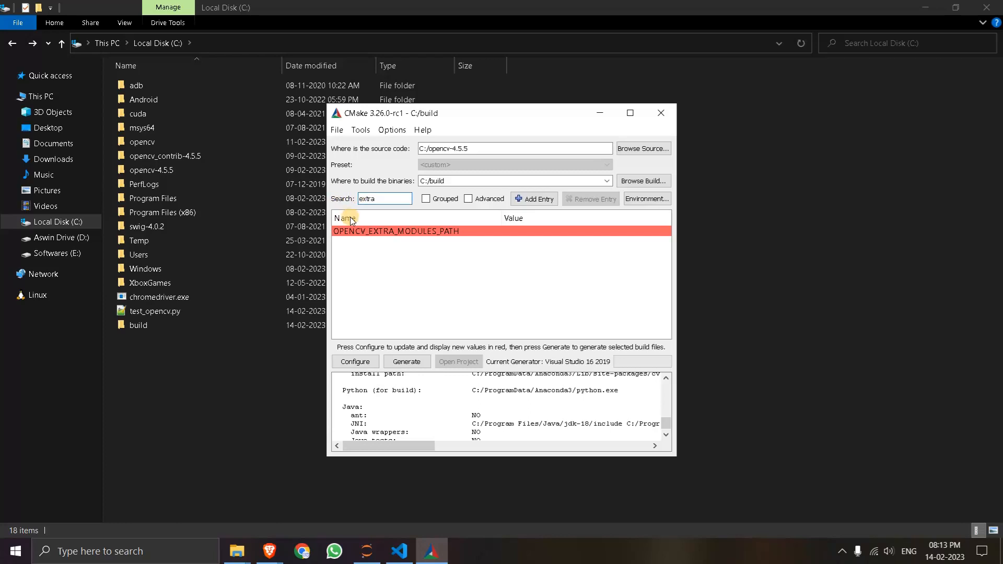
pyautogui.doubleClick(525, 231)
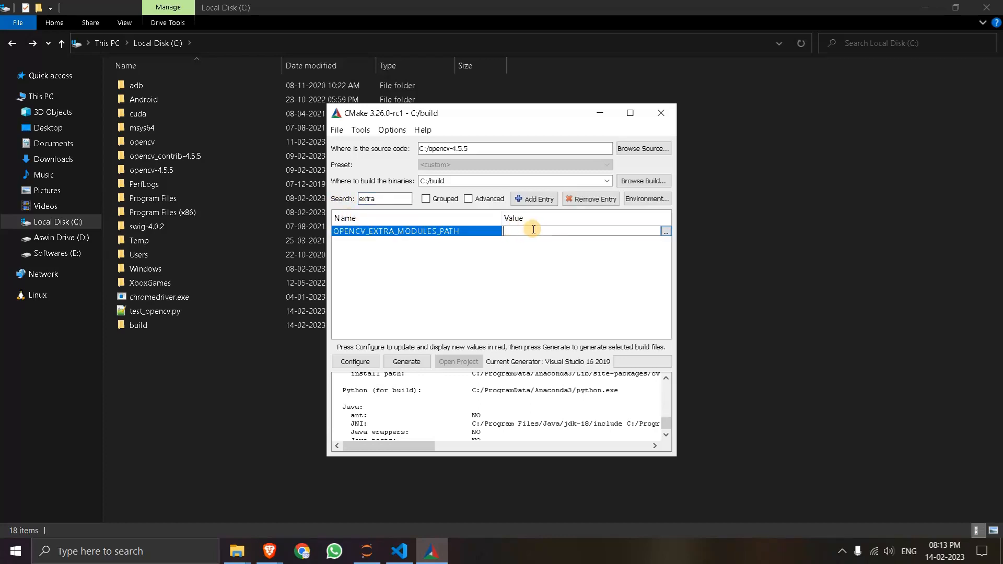
pyautogui.click(667, 231)
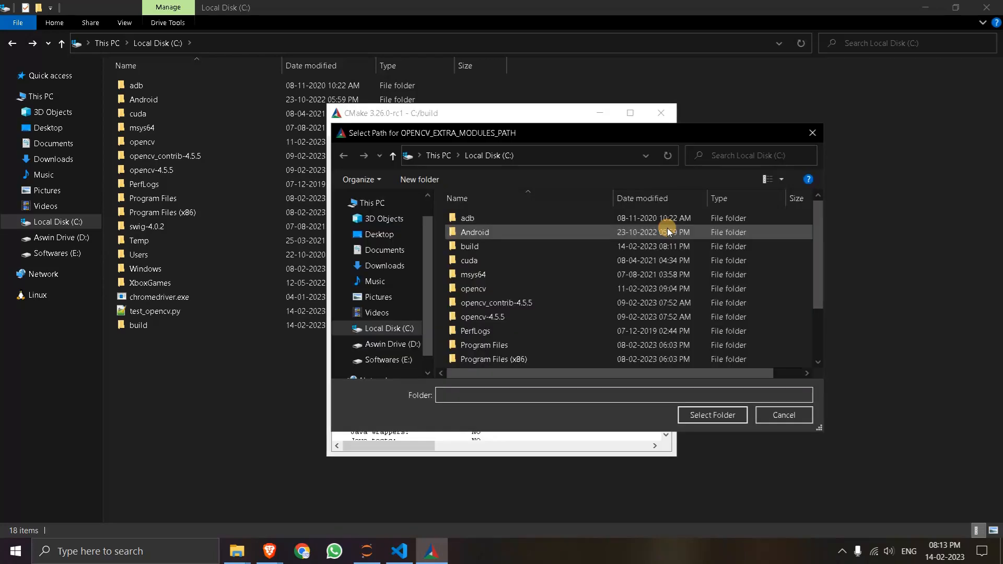
pyautogui.click(486, 317)
pyautogui.doubleClick(486, 318)
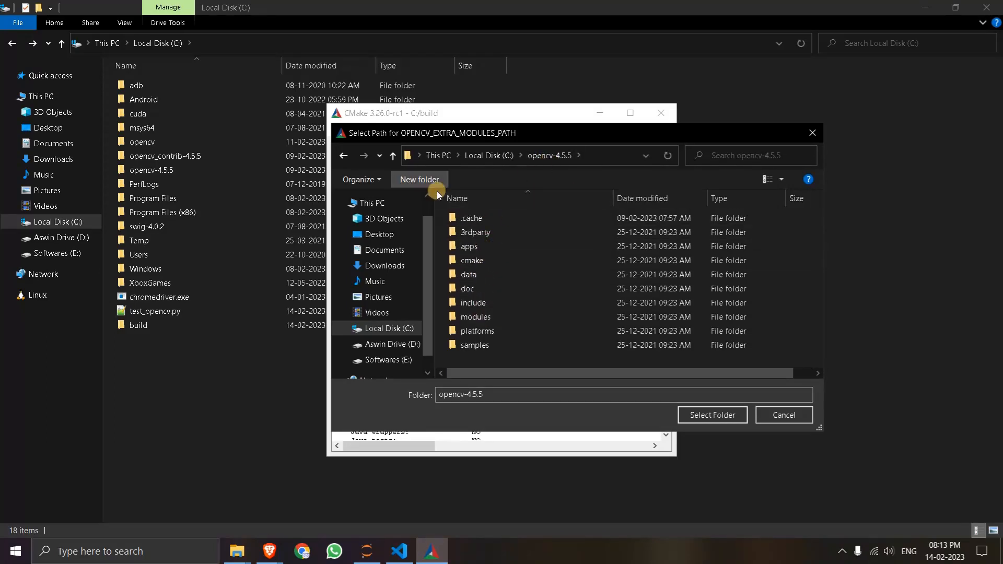
pyautogui.click(394, 157)
pyautogui.doubleClick(504, 298)
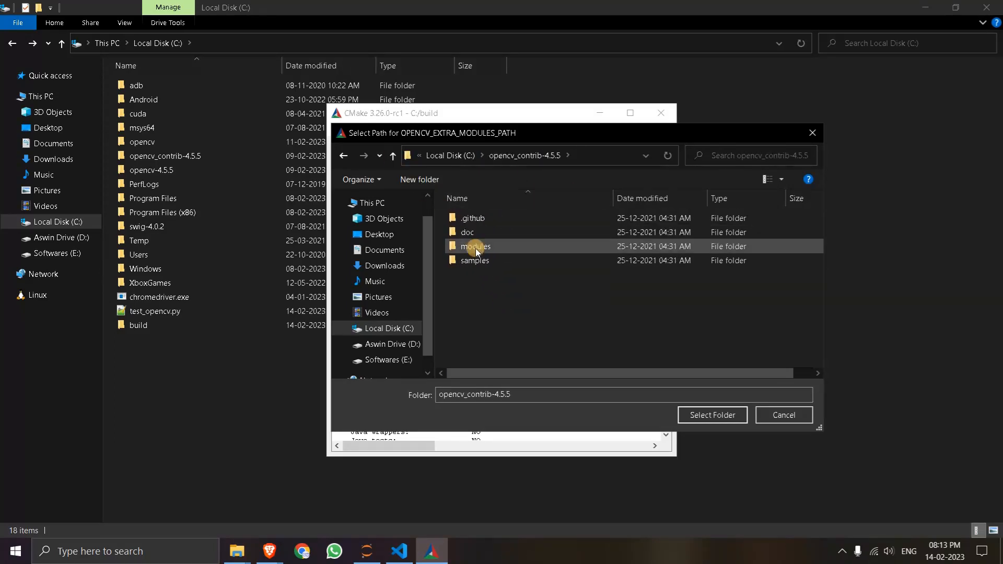
pyautogui.doubleClick(475, 246)
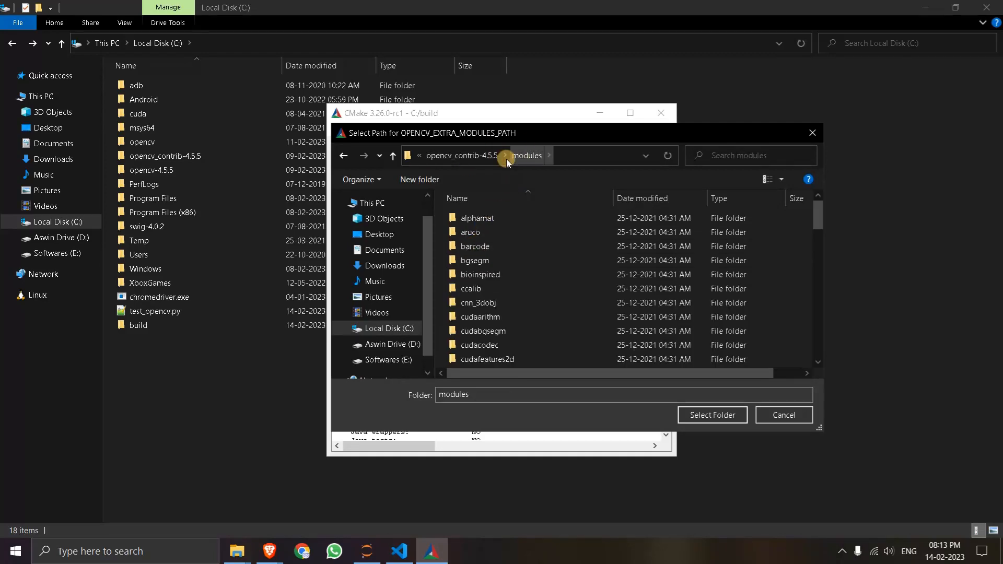
pyautogui.click(712, 416)
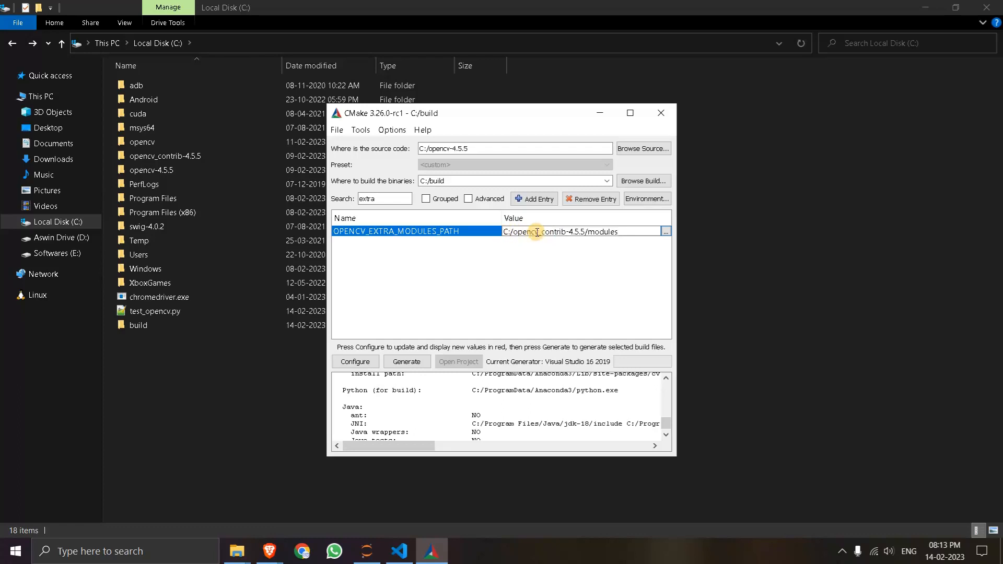
pyautogui.click(475, 258)
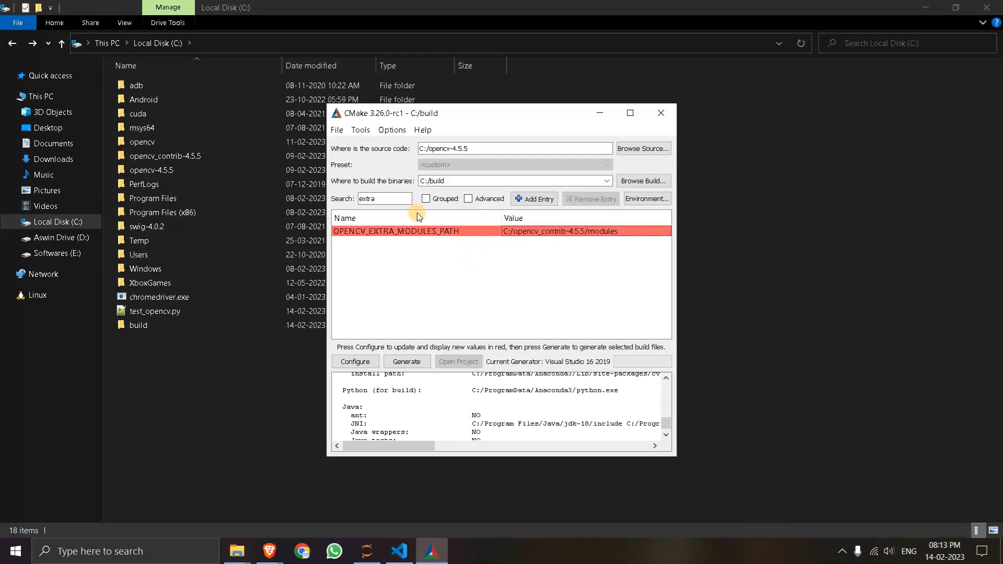
# - Clear the option filter and configure the project again with the changed build options
pyautogui.doubleClick(362, 198)
pyautogui.press('BackSpace')
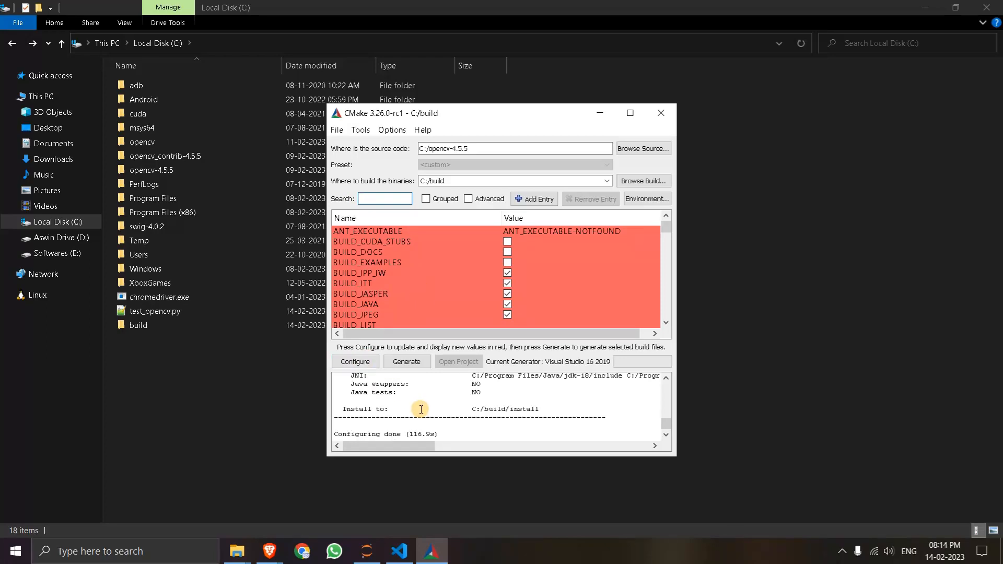
pyautogui.click(361, 363)
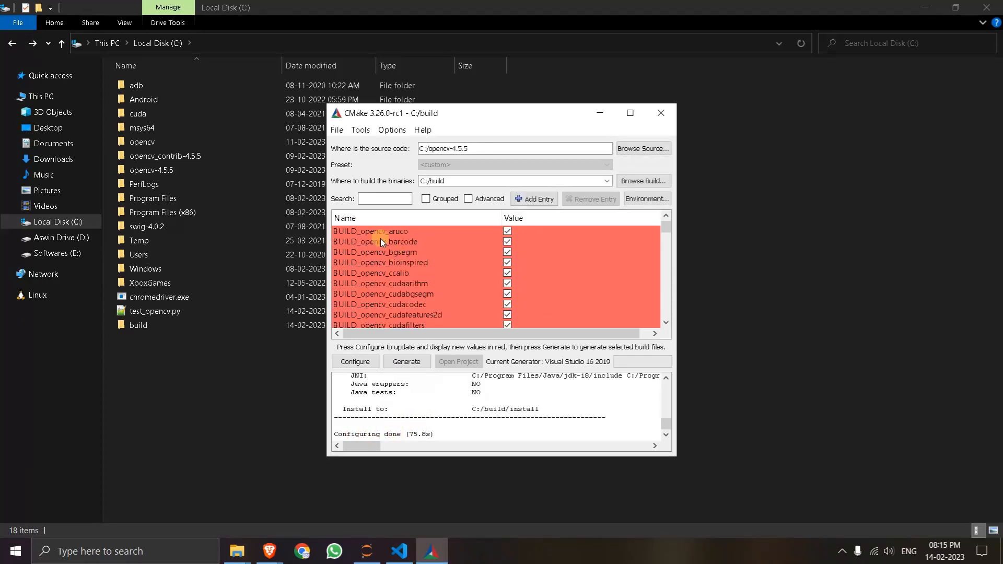
# - Filter the build options by cuda_fa and enable CUDA_FAST_MATH
pyautogui.click(377, 199)
pyautogui.write('cuda_')
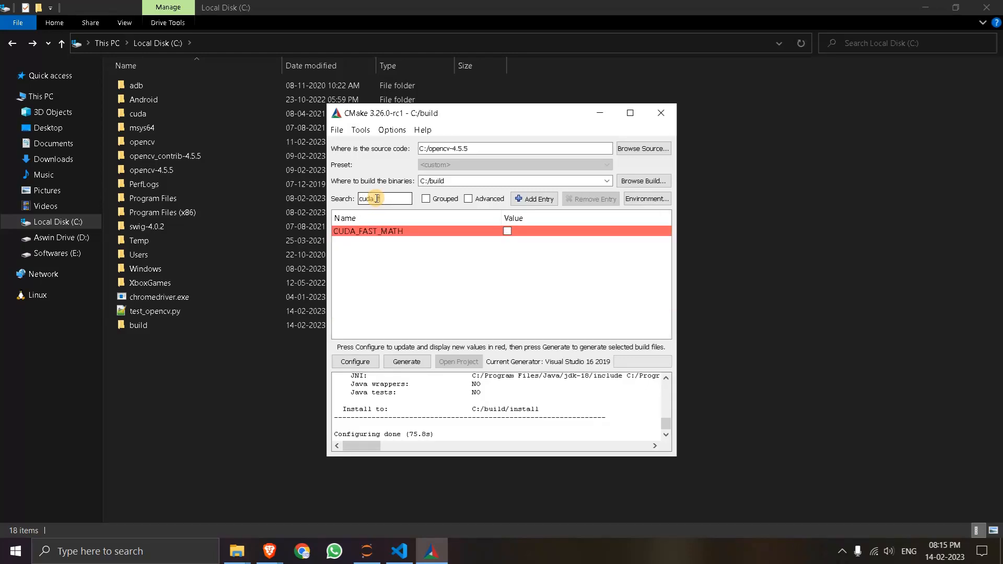
pyautogui.write('fa')
pyautogui.click(507, 231)
# - Replace the option filter with cuda_ar to list the CUDA architecture settings
pyautogui.moveTo(393, 199); pyautogui.dragTo(348, 203)
pyautogui.press('BackSpace')
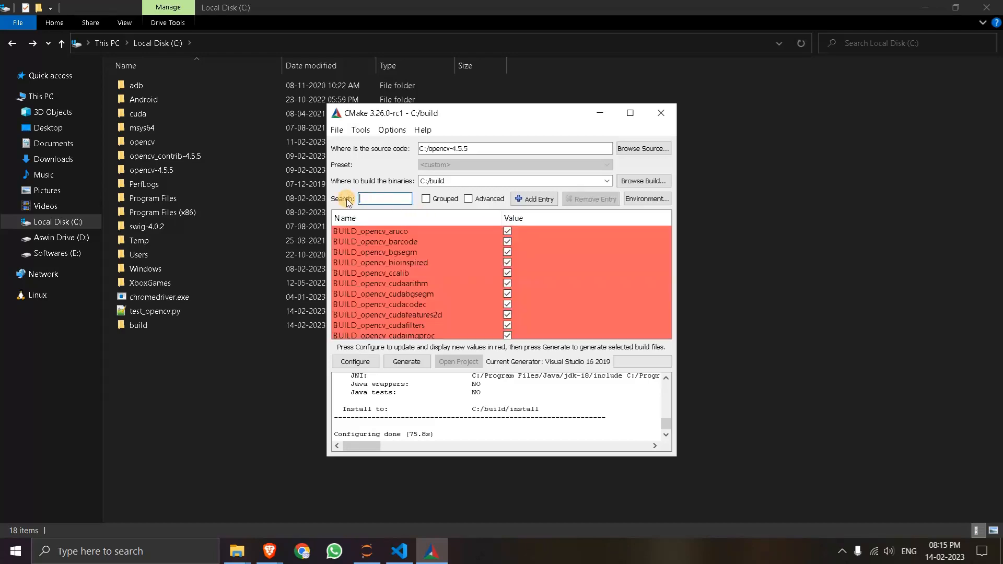
pyautogui.write('cuda')
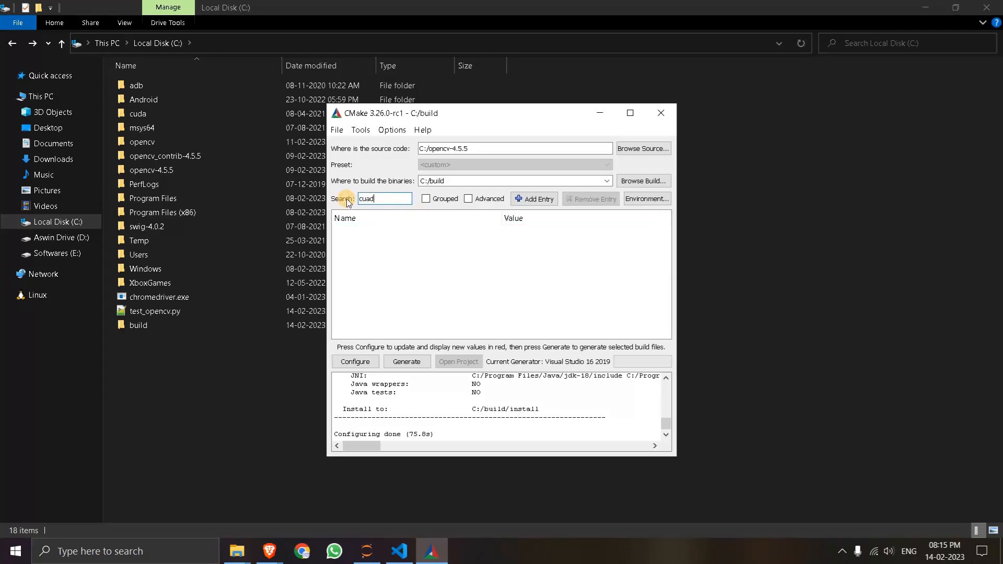
pyautogui.write('_ar')
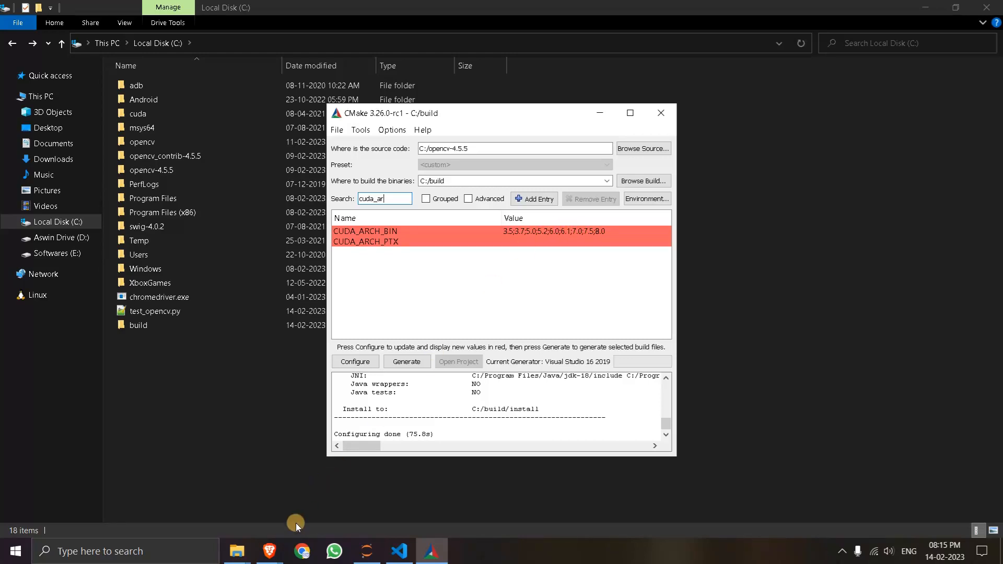
# - Switch to the Brave browser, search the web for nvidia cuda gpus in a new tab and open NVIDIA's CUDA GPUs - Compute Capability page
pyautogui.click(269, 551)
pyautogui.click(260, 509)
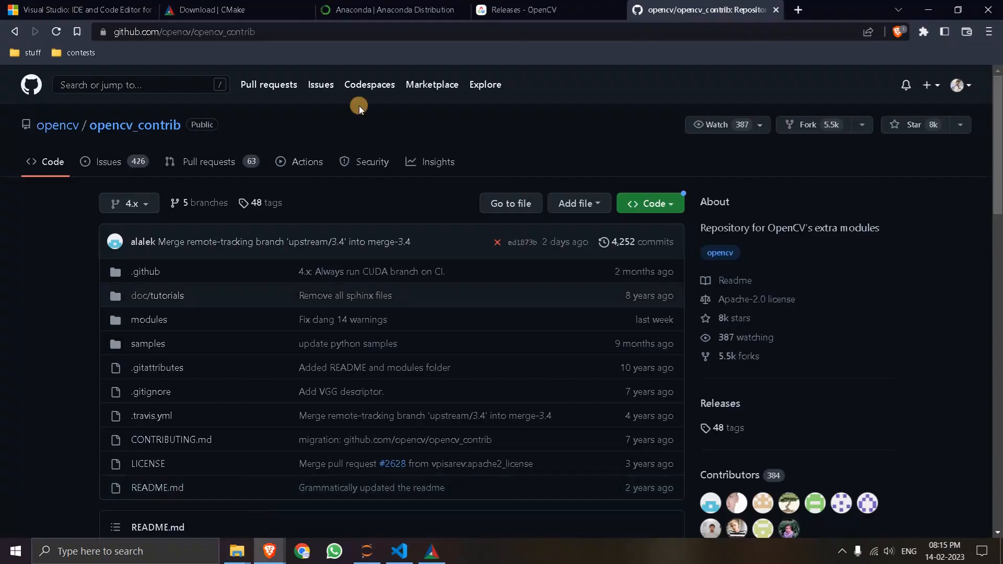
pyautogui.click(798, 12)
pyautogui.click(668, 34)
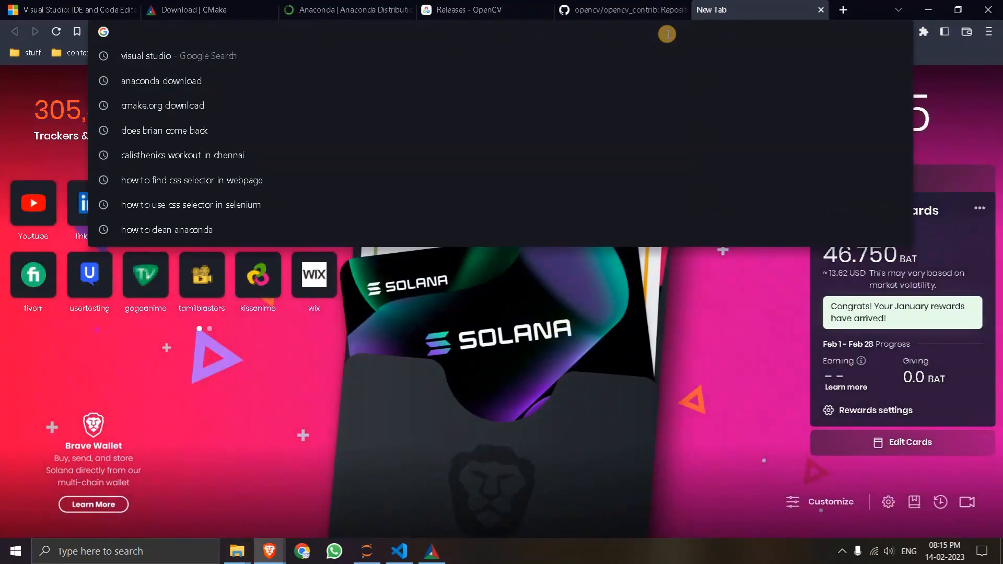
pyautogui.write('nvidia ')
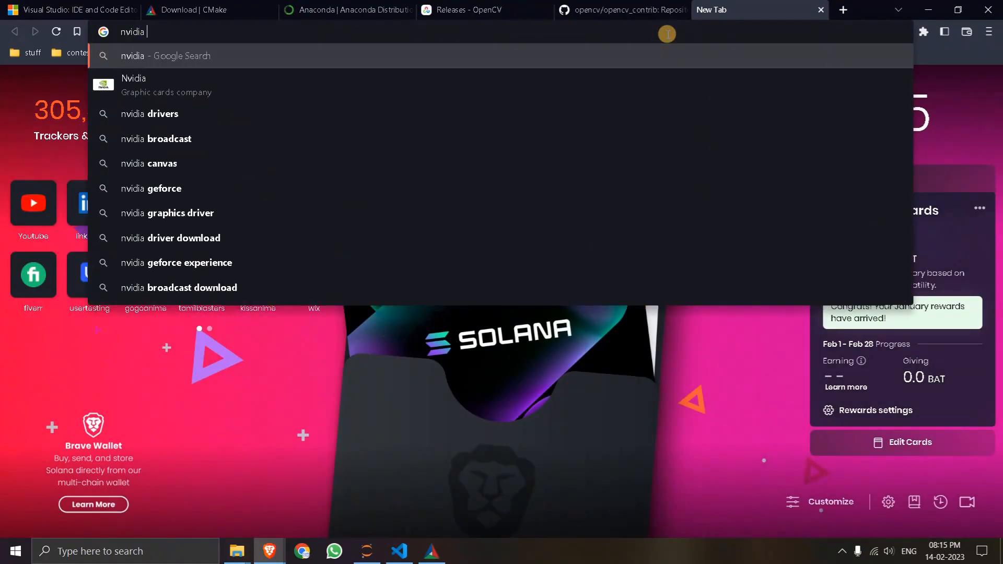
pyautogui.write('cuda gpus')
pyautogui.press('Return')
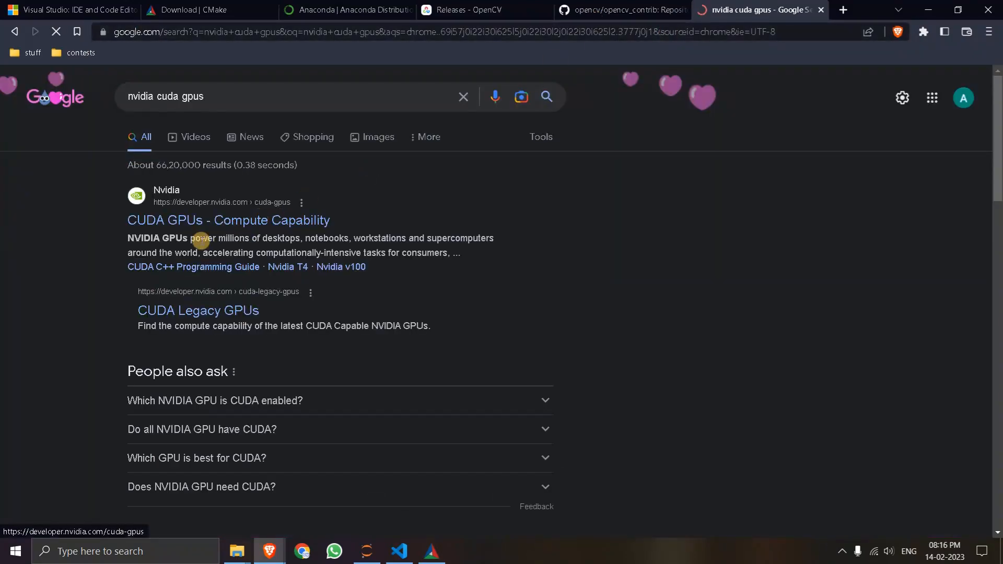
pyautogui.click(214, 224)
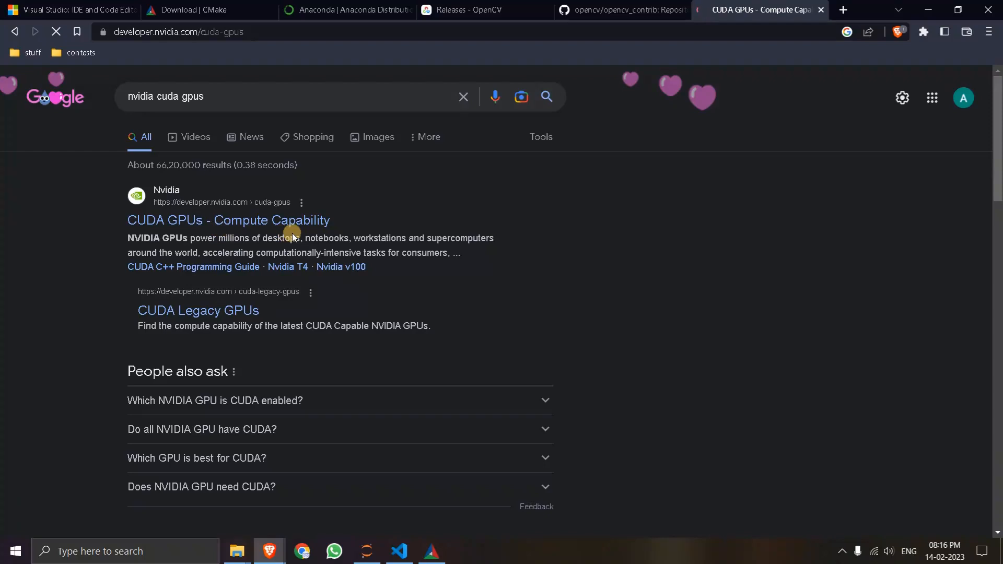
# - Expand the CUDA-Enabled GeForce and TITAN Products section and look through its compute capability tables
pyautogui.scroll(-7, 342, 267)
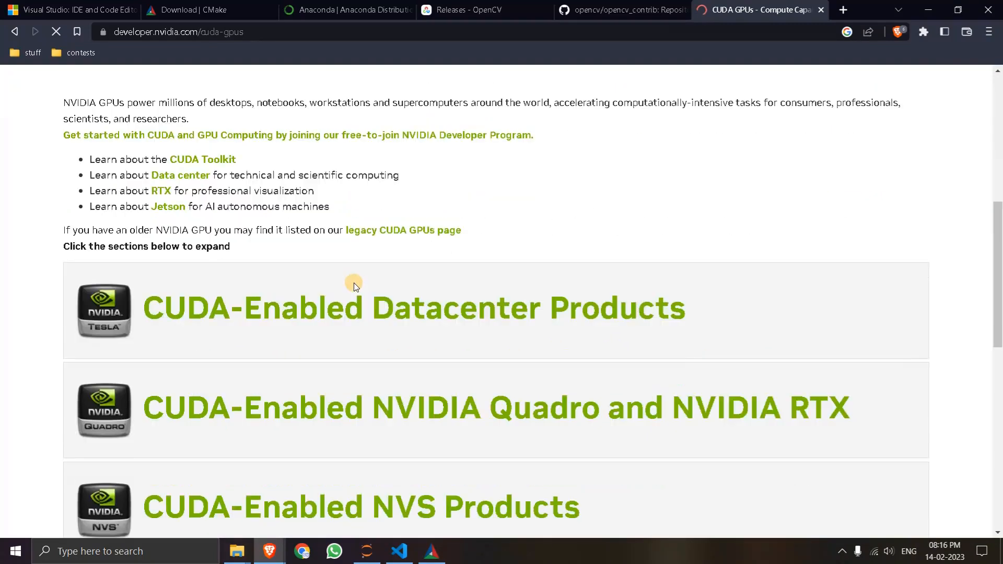
pyautogui.scroll(-2, 313, 264)
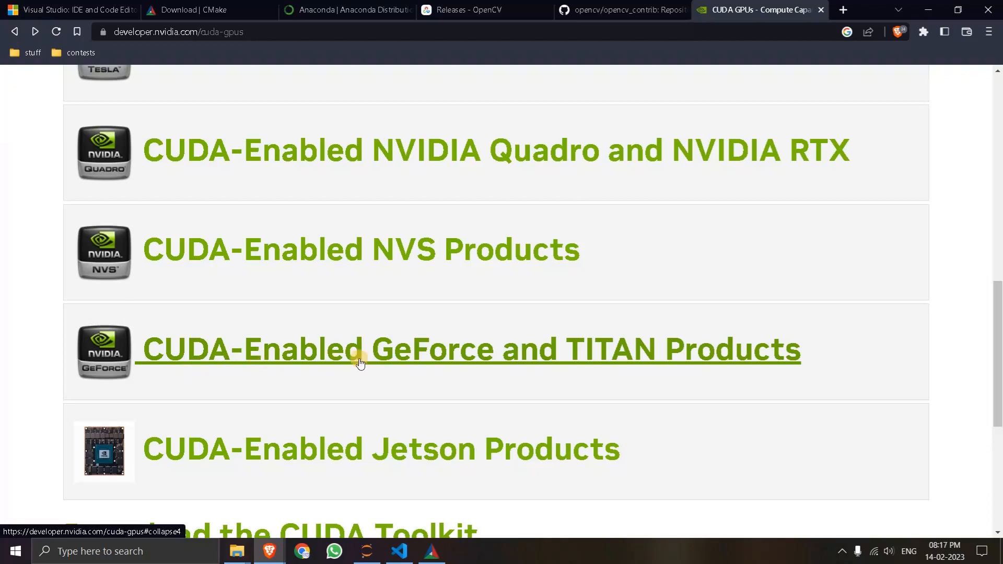
pyautogui.click(333, 355)
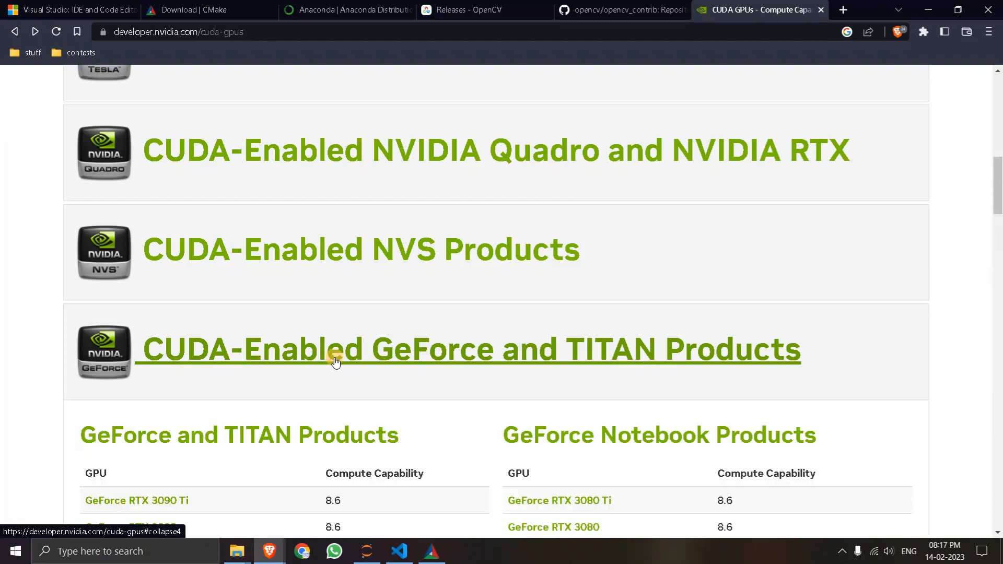
pyautogui.scroll(-3, 286, 370)
pyautogui.scroll(-2, 287, 369)
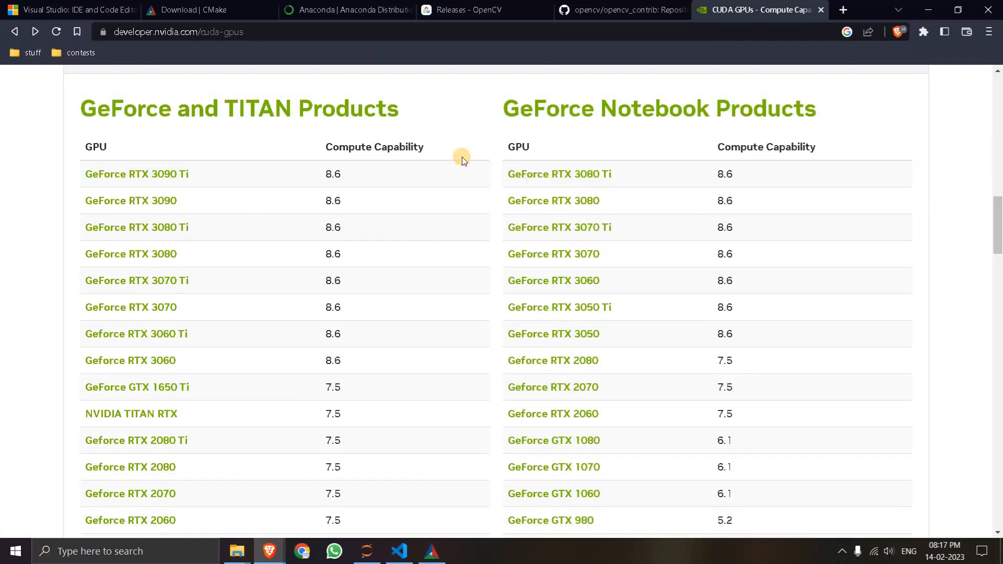
pyautogui.scroll(-3, 269, 240)
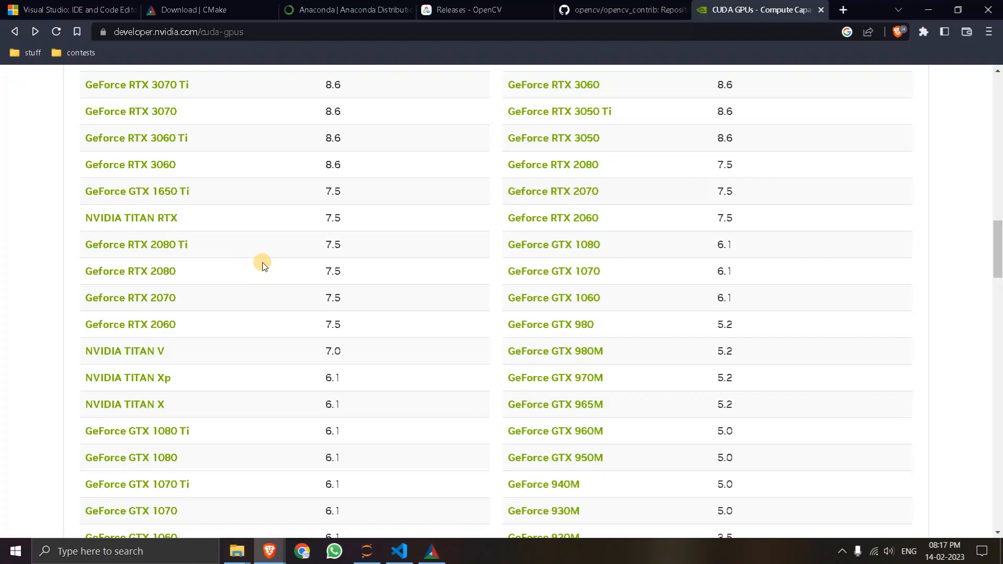
# - Search the page for 1050ti and 1050, and highlight the compute capability of the GeForce GTX 1050
pyautogui.hotkey('ctrl', 'f')
pyautogui.write('1050t')
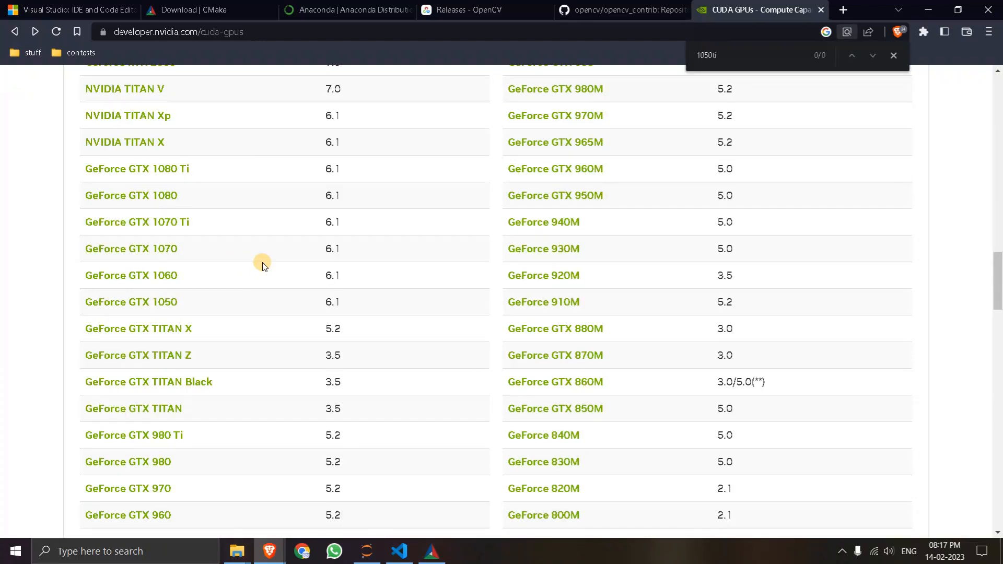
pyautogui.write('i')
pyautogui.press('BackSpace')
pyautogui.press('BackSpace')
pyautogui.write('TT')
pyautogui.press('BackSpace')
pyautogui.press('BackSpace')
pyautogui.moveTo(327, 302); pyautogui.dragTo(343, 306)
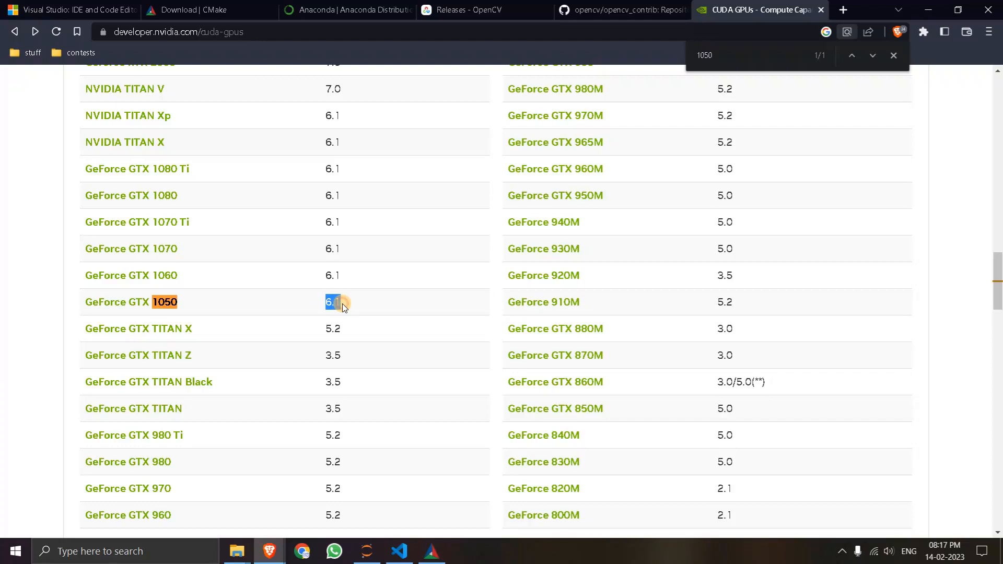
pyautogui.scroll(-10, 587, 343)
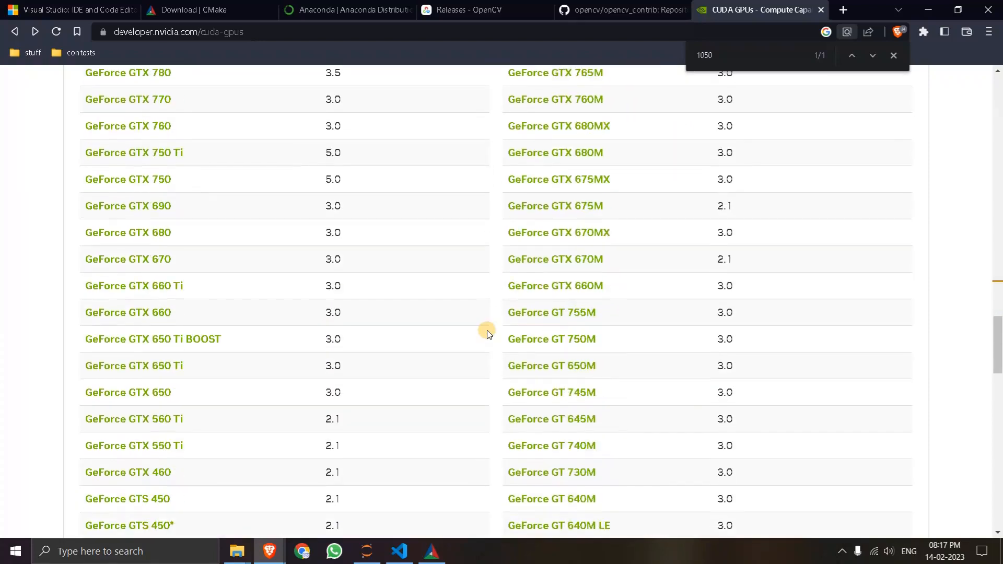
pyautogui.scroll(15, 309, 324)
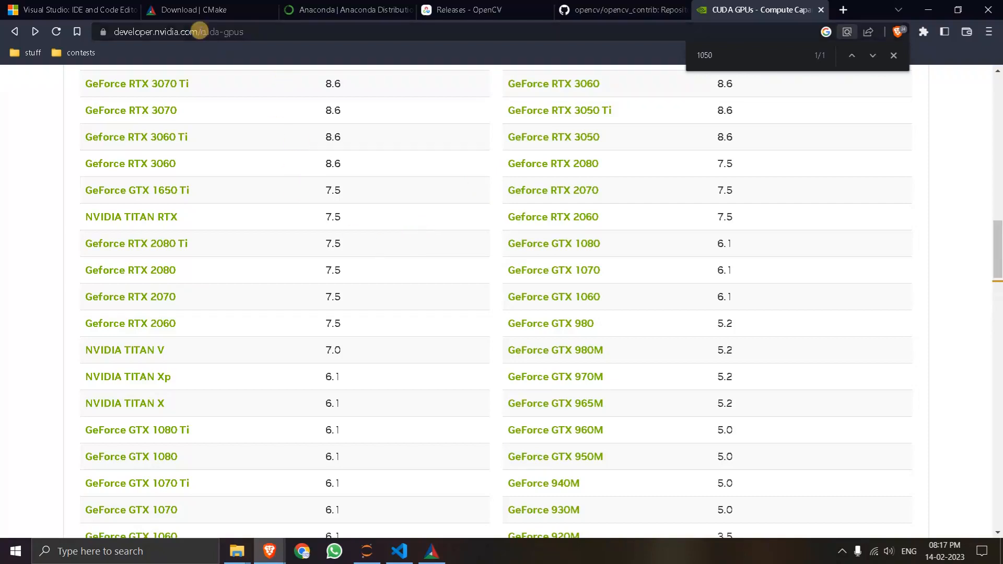
# - Switch to CMake and set CUDA_ARCH_BIN to 6.1
pyautogui.click(430, 554)
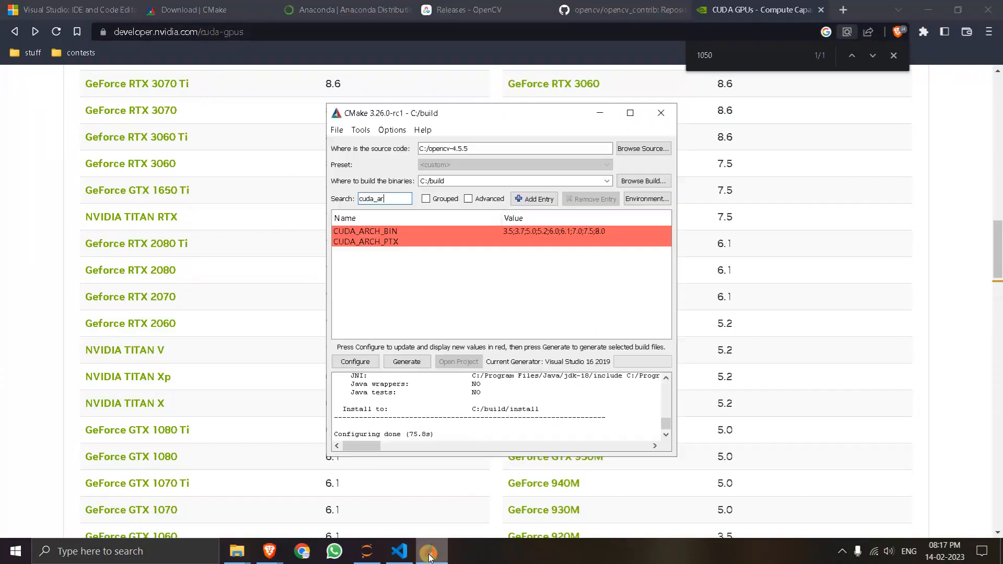
pyautogui.doubleClick(550, 232)
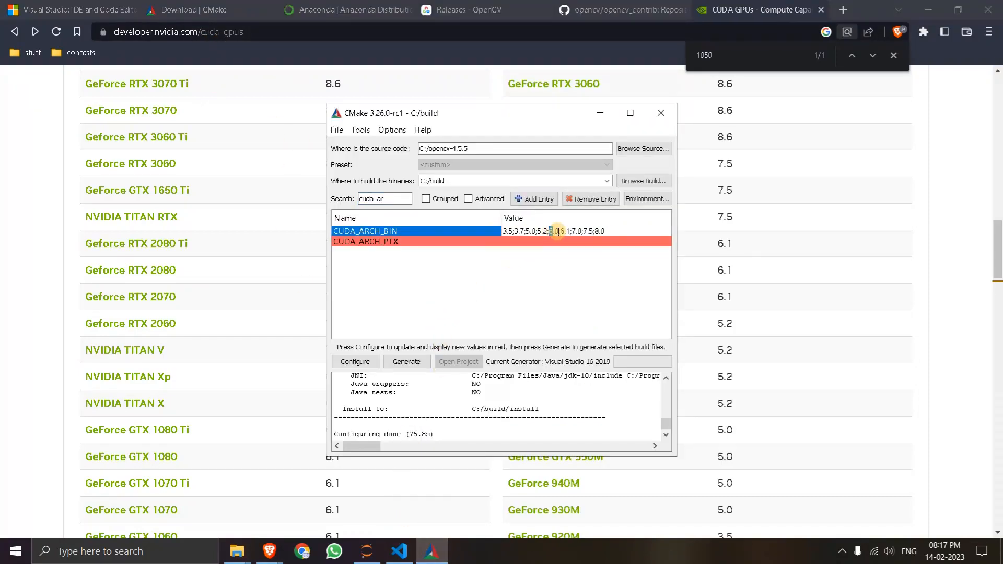
pyautogui.tripleClick(558, 232)
pyautogui.press('BackSpace')
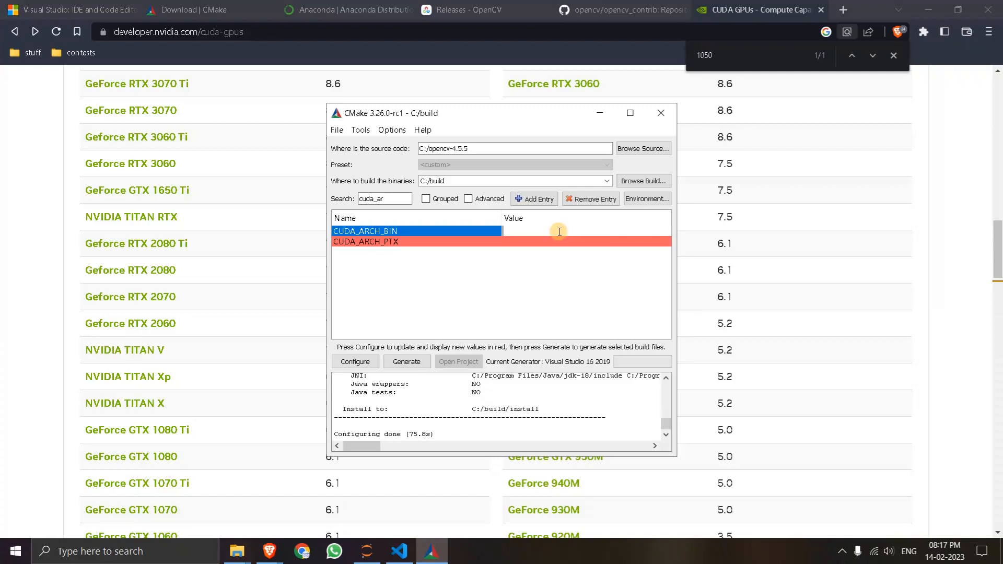
pyautogui.write('6.1')
pyautogui.press('Return')
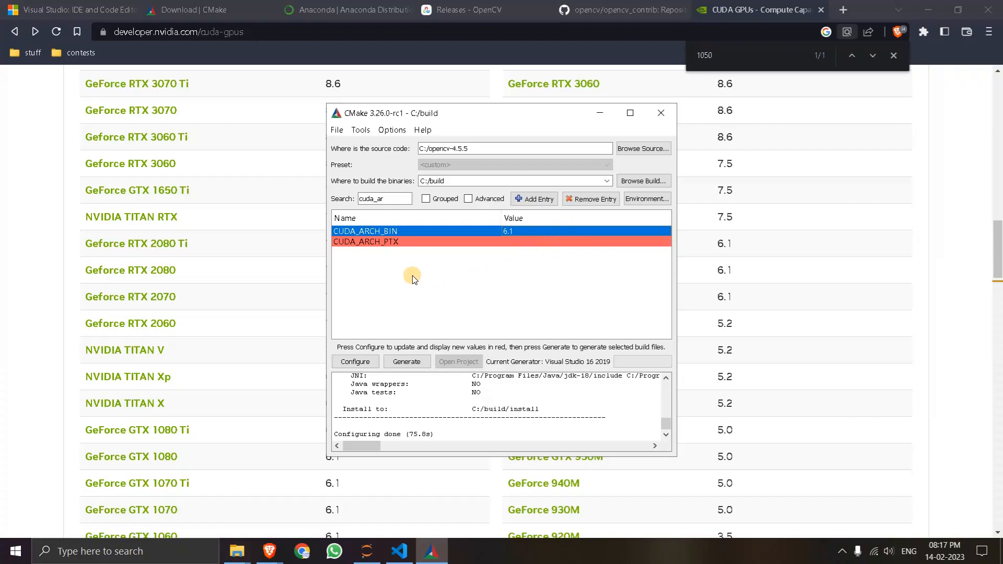
# - Filter the build options by cma and set CMAKE_CONFIGURATION_TYPES to Release only
pyautogui.moveTo(396, 199); pyautogui.dragTo(360, 198)
pyautogui.press('BackSpace')
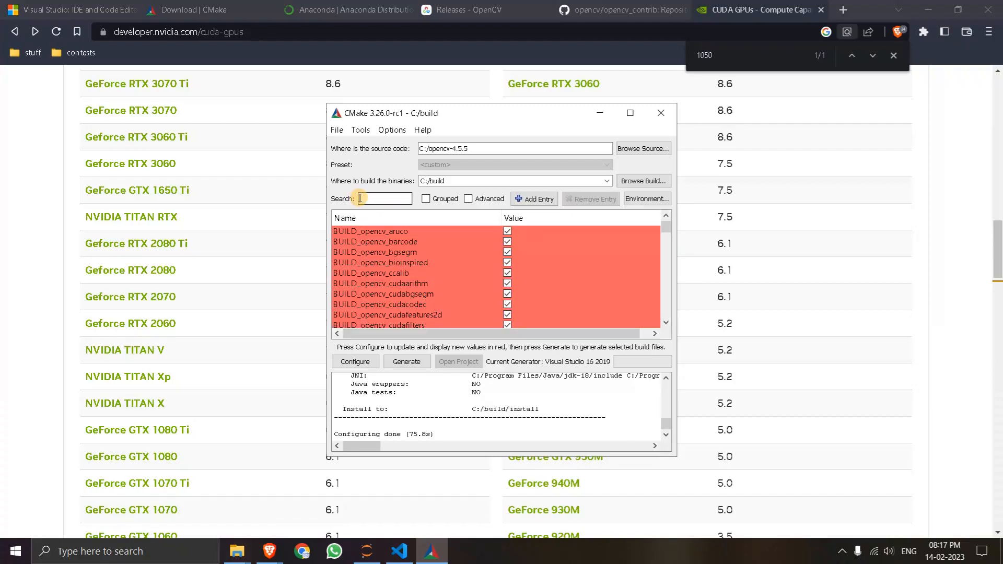
pyautogui.write('cma')
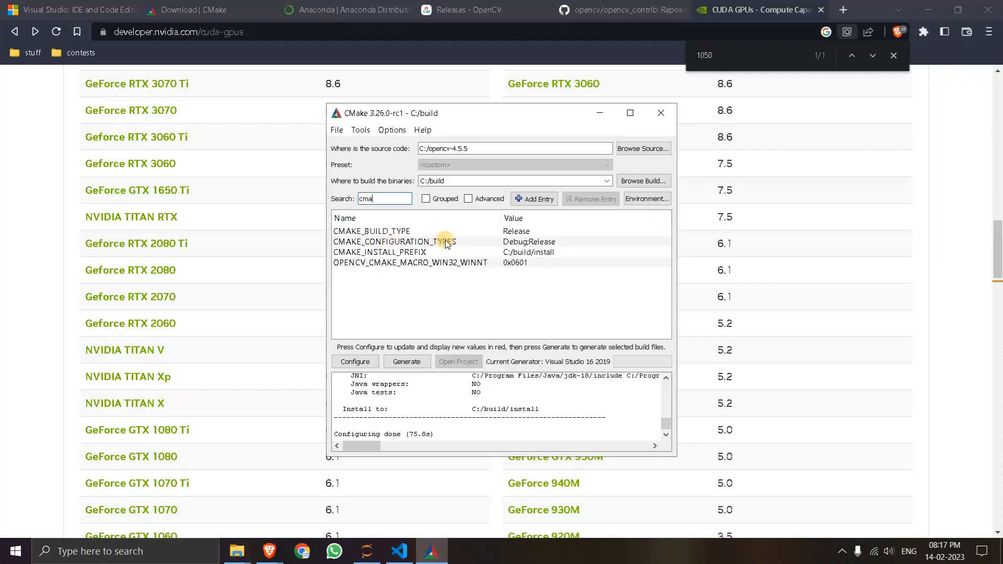
pyautogui.click(528, 243)
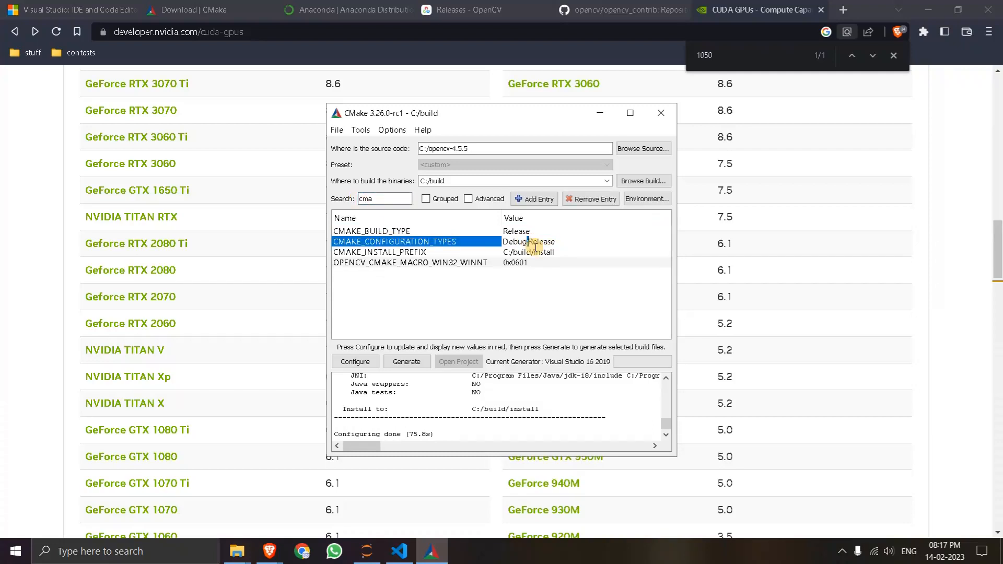
pyautogui.press('BackSpace')
pyautogui.press('BackSpace')
pyautogui.press('BackSpace')
pyautogui.press('BackSpace')
pyautogui.press('BackSpace')
pyautogui.press('BackSpace')
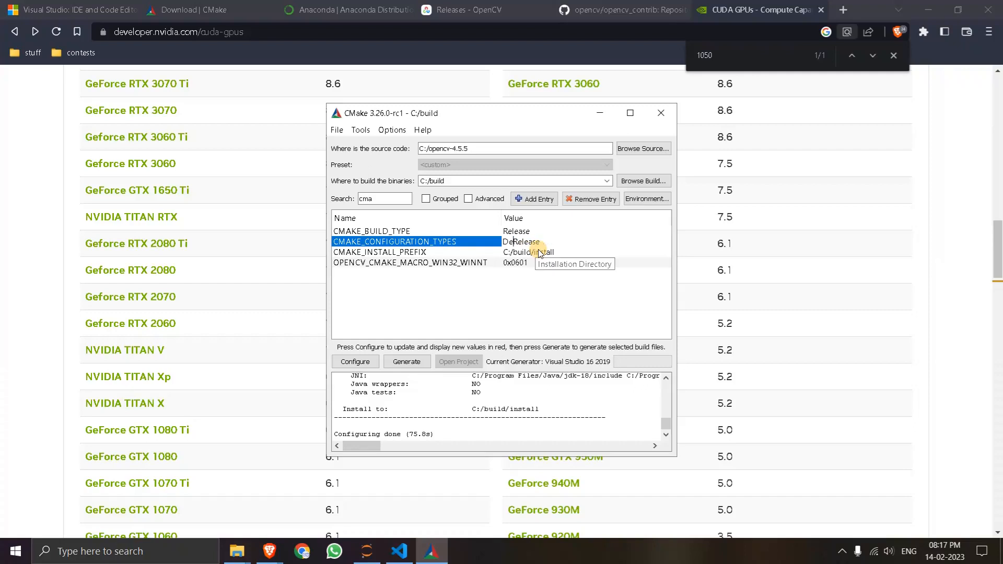
pyautogui.press('Return')
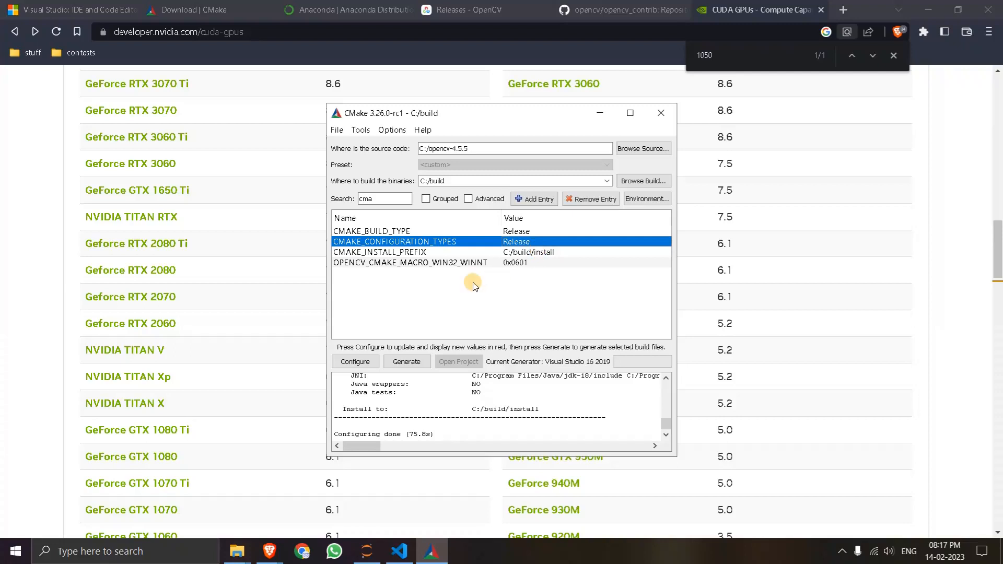
# - Configure the project again, generate the Visual Studio build files and minimize CMake
pyautogui.click(367, 362)
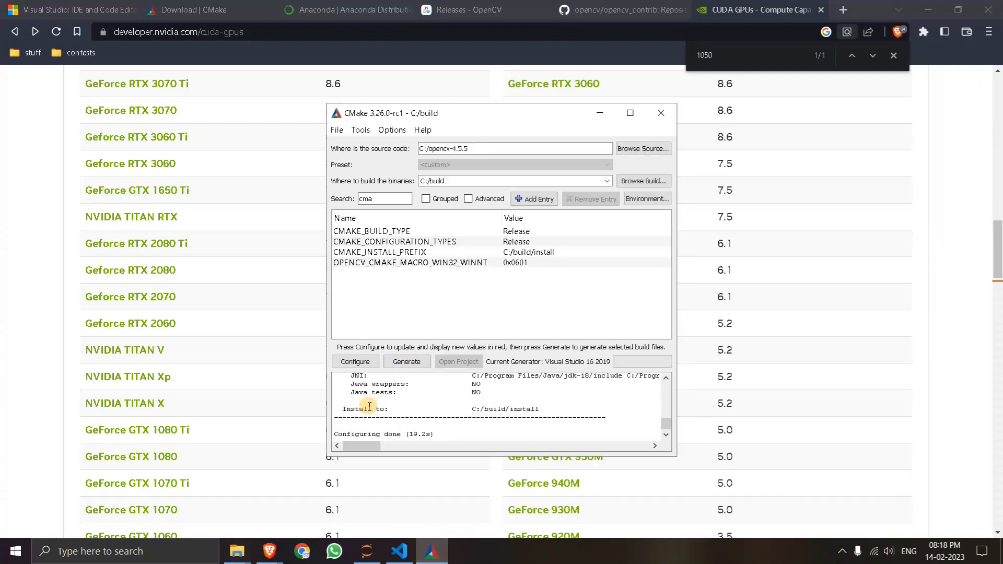
pyautogui.click(413, 362)
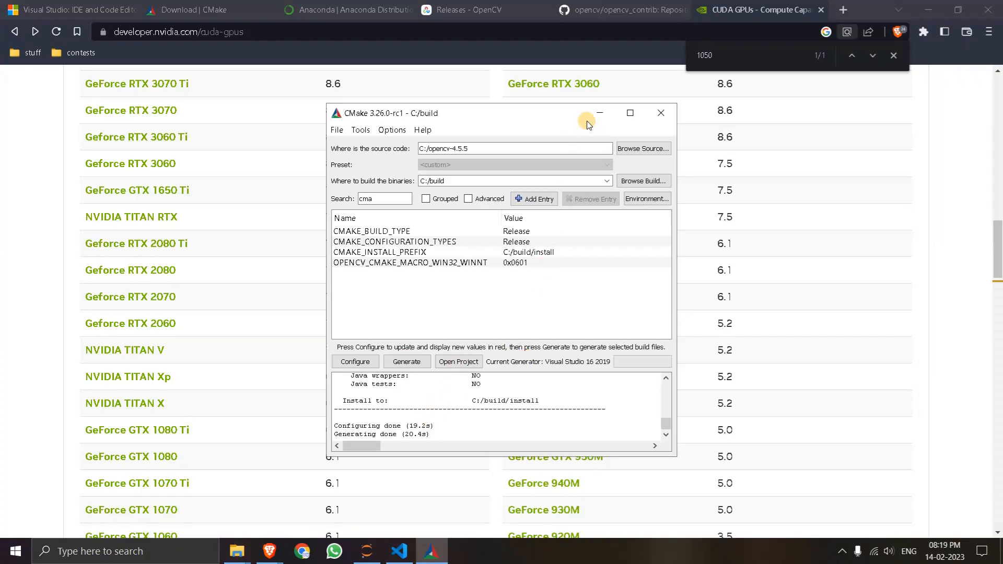
pyautogui.click(600, 113)
# - Switch to File Explorer, open the build folder on drive C and look through the generated files
pyautogui.moveTo(237, 552)
pyautogui.click(277, 488)
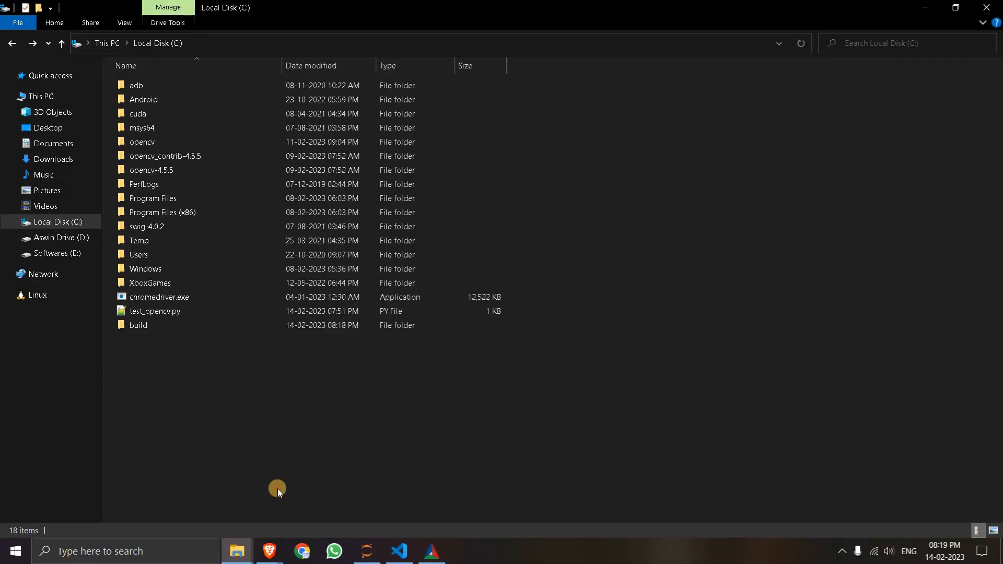
pyautogui.doubleClick(153, 327)
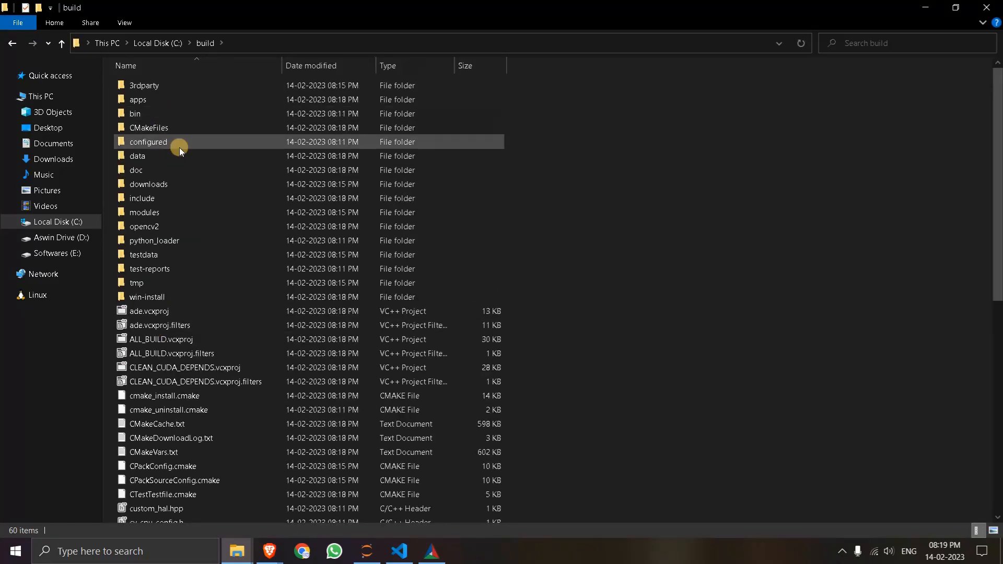
pyautogui.scroll(-8, 236, 221)
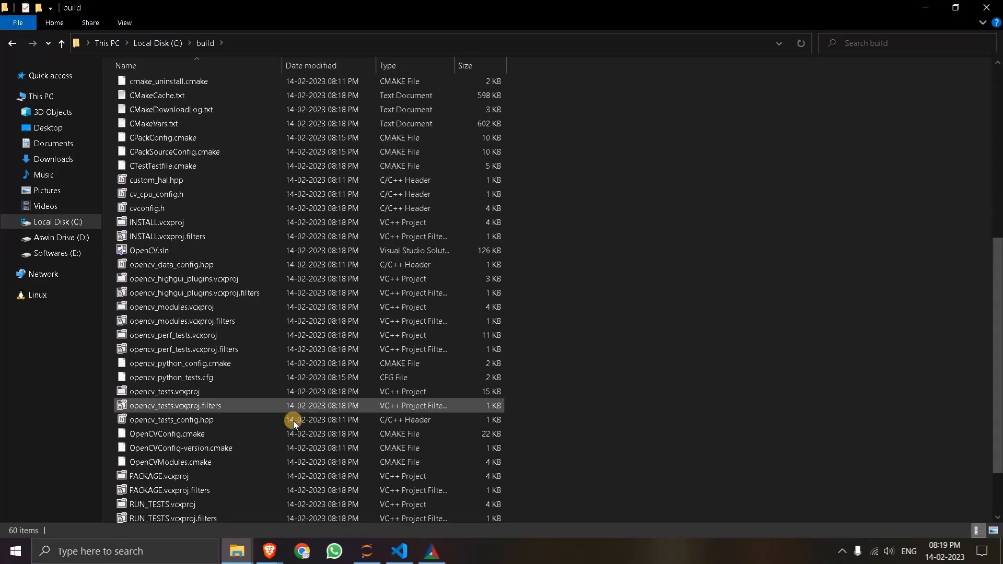
pyautogui.scroll(8, 225, 255)
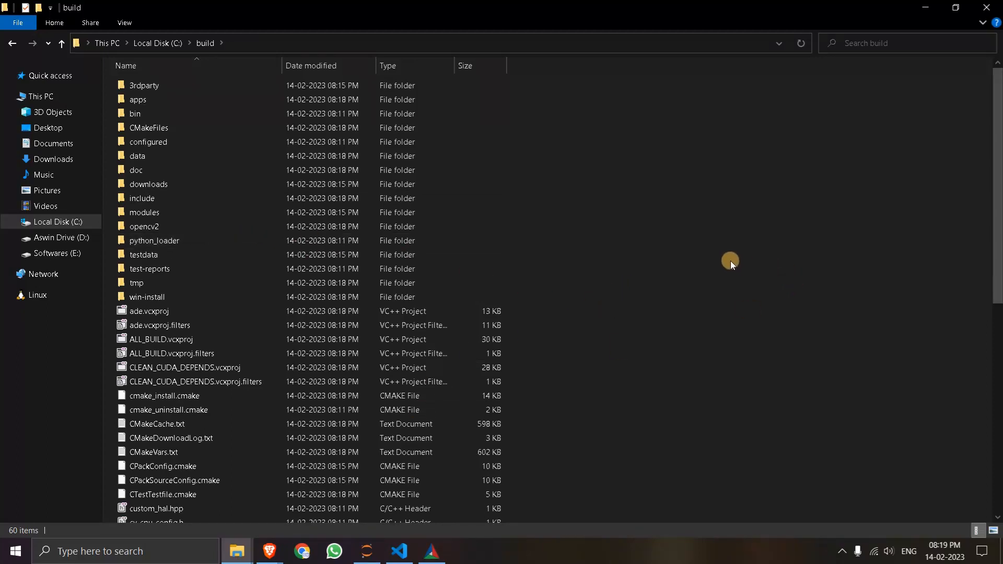
pyautogui.rightClick(713, 250)
pyautogui.rightClick(710, 250)
pyautogui.rightClick(703, 250)
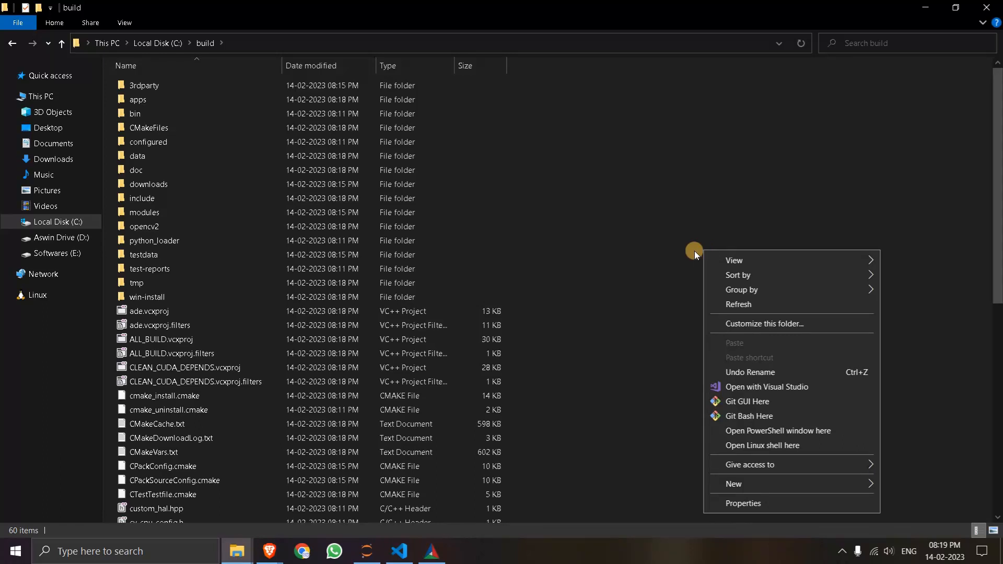
pyautogui.click(682, 258)
# - Open a Command Prompt window beside the file list and run cmake to check that it is available
pyautogui.press('super')
pyautogui.write('cmd')
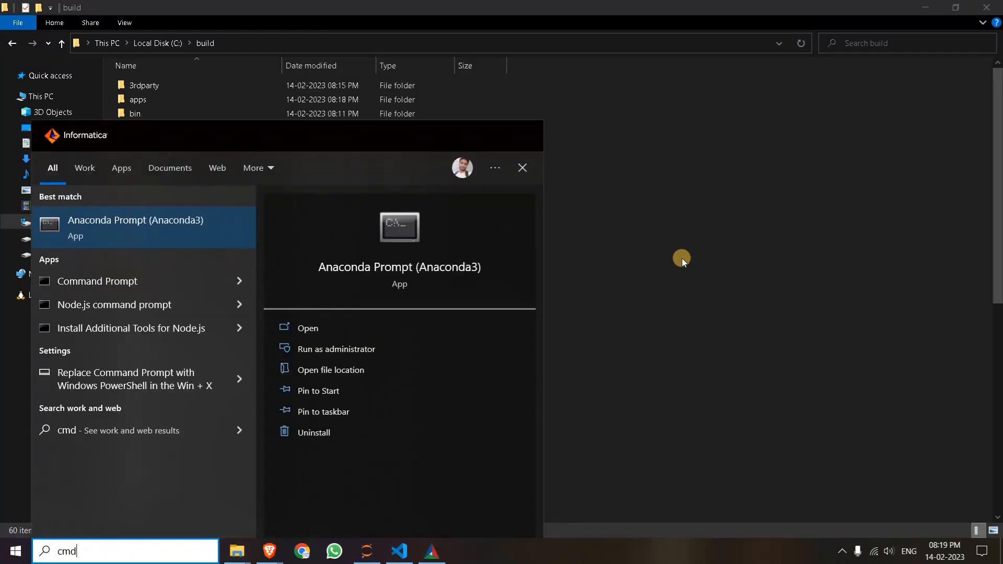
pyautogui.press('Down')
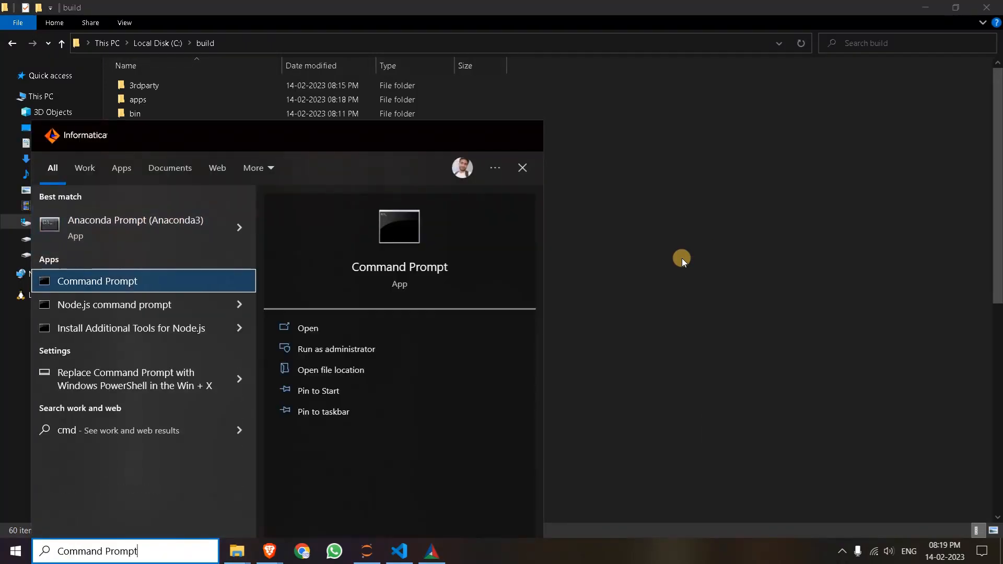
pyautogui.press('Return')
pyautogui.moveTo(465, 124); pyautogui.dragTo(605, 129)
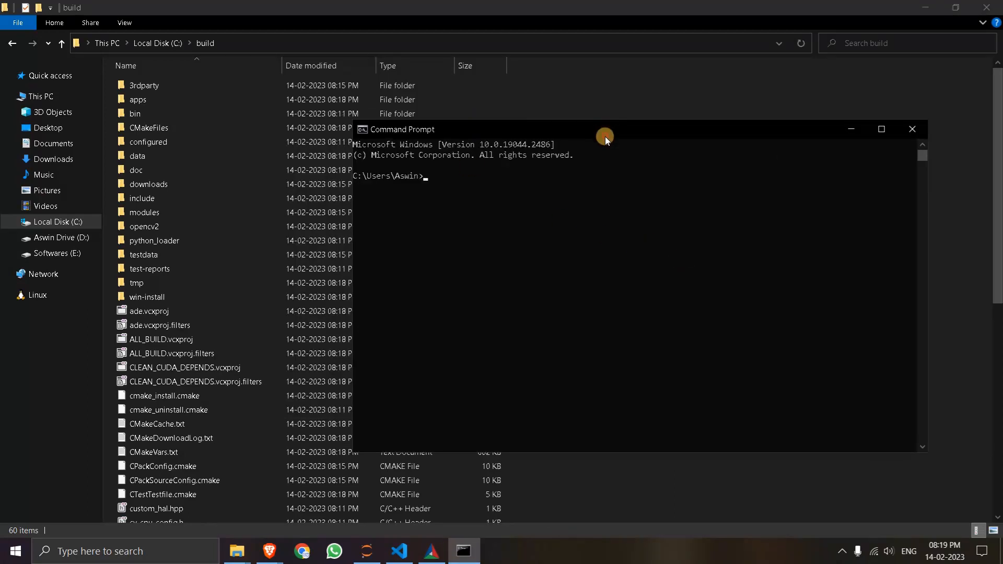
pyautogui.click(566, 196)
pyautogui.write('cmake')
pyautogui.press('Return')
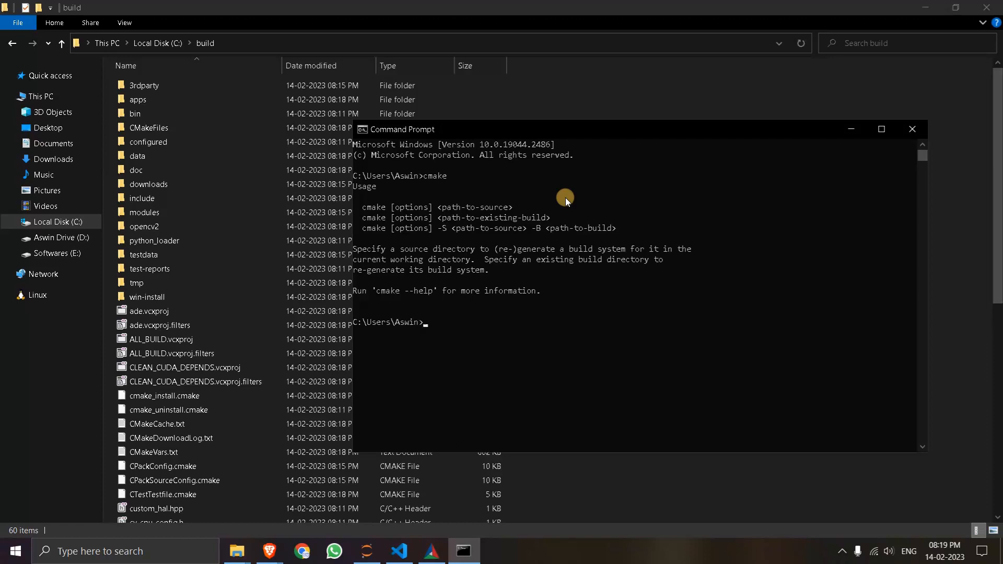
# - Write the command cmake --build "C:\build" --target INSTALL --config Release at the prompt and clear it without running it
pyautogui.write('cmake --build')
pyautogui.write('target INSTA')
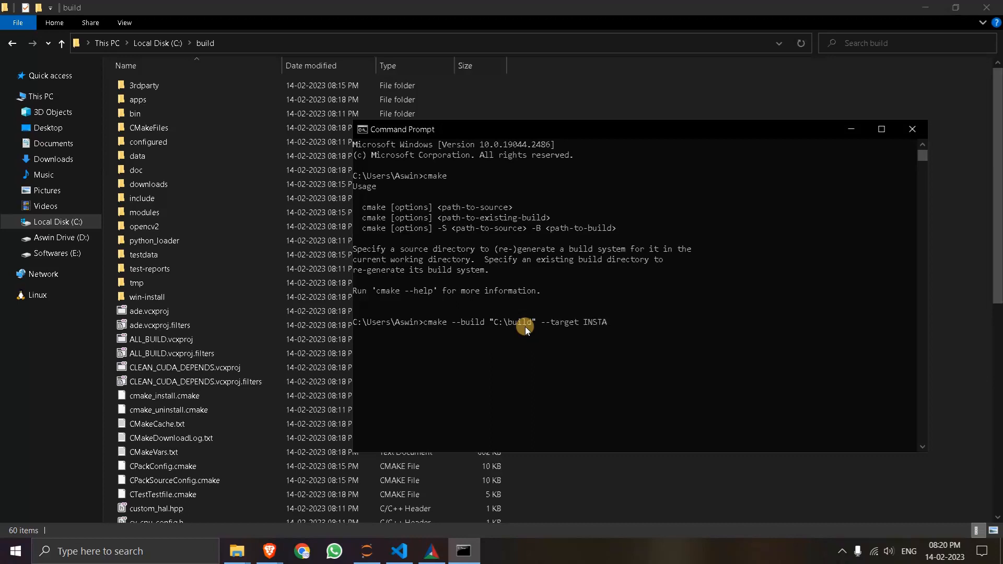
pyautogui.write('LL --config Release')
pyautogui.press('BackSpace')
pyautogui.press('BackSpace')
pyautogui.press('BackSpace')
pyautogui.press('BackSpace')
pyautogui.press('BackSpace')
pyautogui.press('BackSpace')
pyautogui.press('BackSpace')
pyautogui.press('BackSpace')
pyautogui.press('BackSpace')
pyautogui.press('BackSpace')
pyautogui.press('BackSpace')
pyautogui.press('BackSpace')
pyautogui.press('BackSpace')
pyautogui.press('BackSpace')
pyautogui.press('BackSpace')
pyautogui.press('BackSpace')
pyautogui.press('BackSpace')
pyautogui.press('BackSpace')
pyautogui.press('BackSpace')
pyautogui.press('BackSpace')
pyautogui.press('BackSpace')
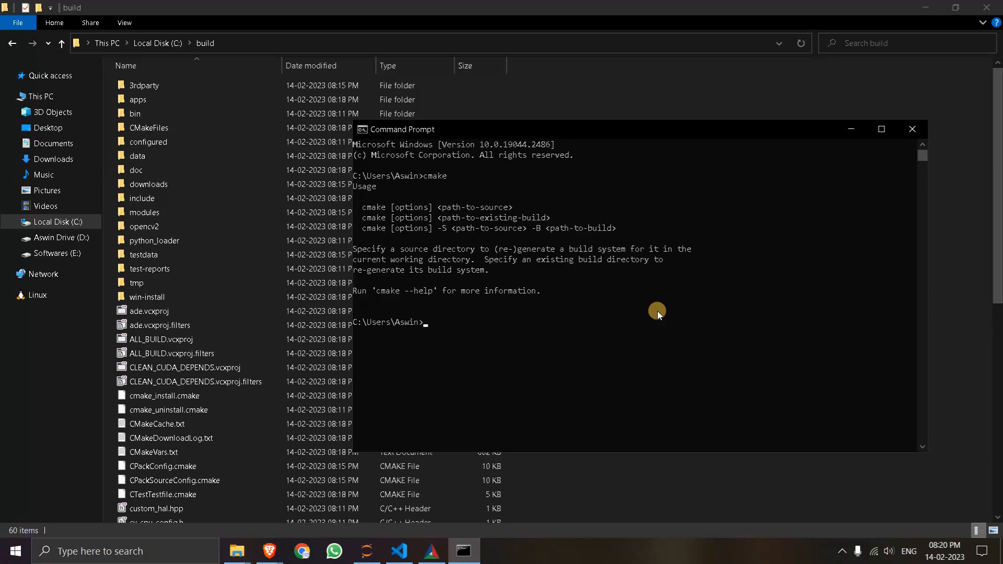
# - Start Python in the Command Prompt, import cv2 and query cv2.__version__
pyautogui.click(453, 329)
pyautogui.write('python')
pyautogui.press('Return')
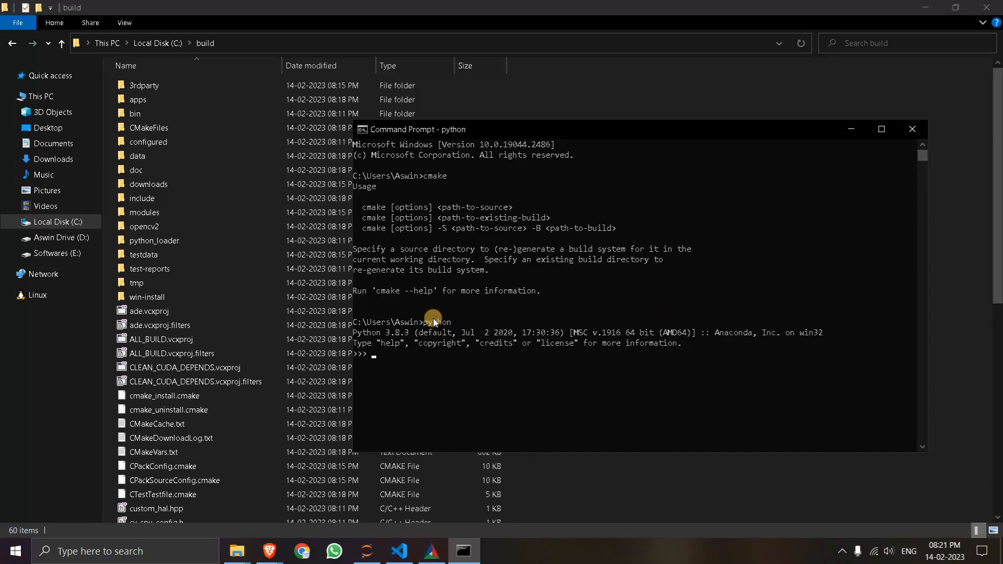
pyautogui.write('import ')
pyautogui.write('cv2 >>> ')
pyautogui.write('cv')
pyautogui.write('2.__vers')
pyautogui.write('ion__')
pyautogui.press('Return')
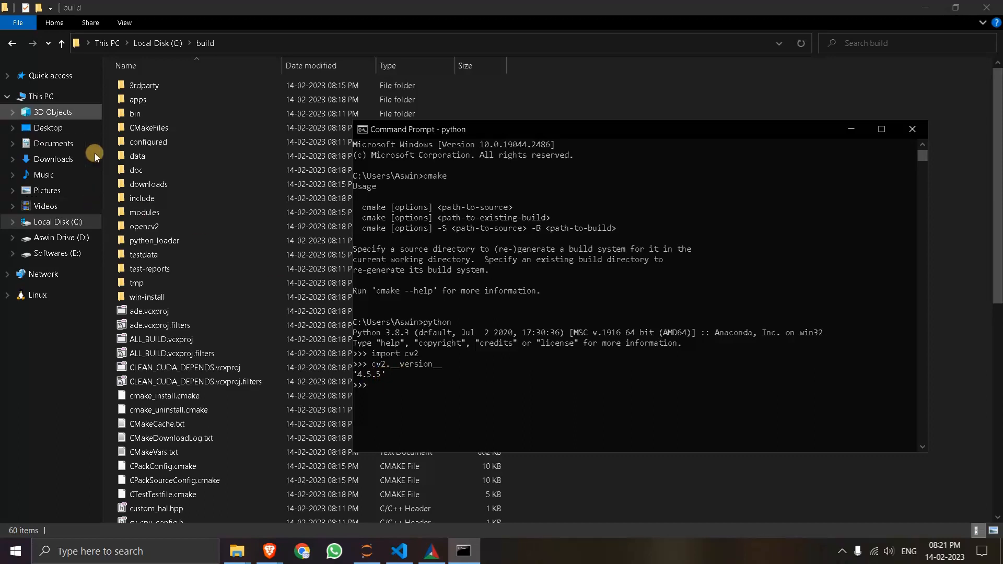
# - Go back to drive C, select test_opencv.py, and switch to Visual Studio Code to review the script's code
pyautogui.click(13, 46)
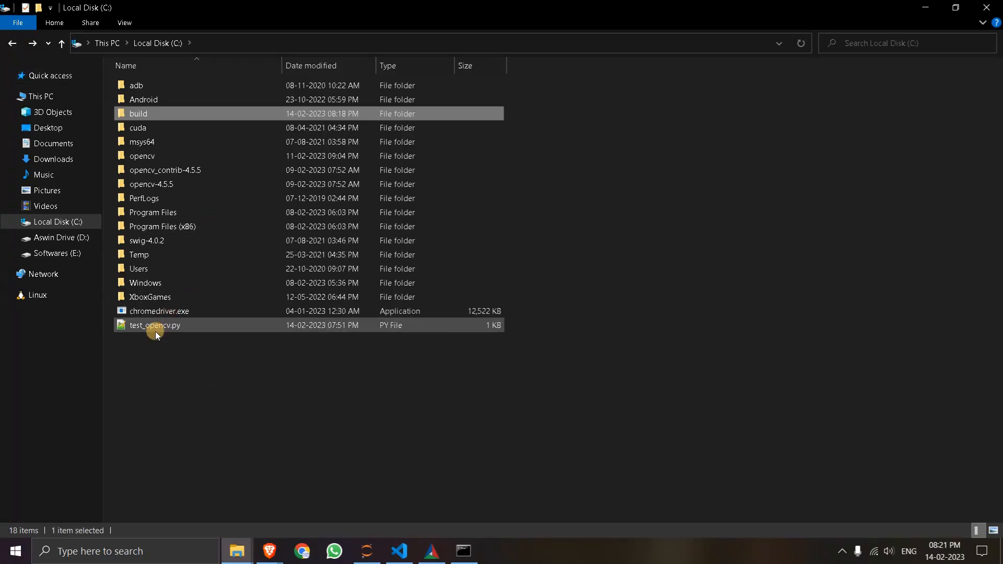
pyautogui.click(149, 327)
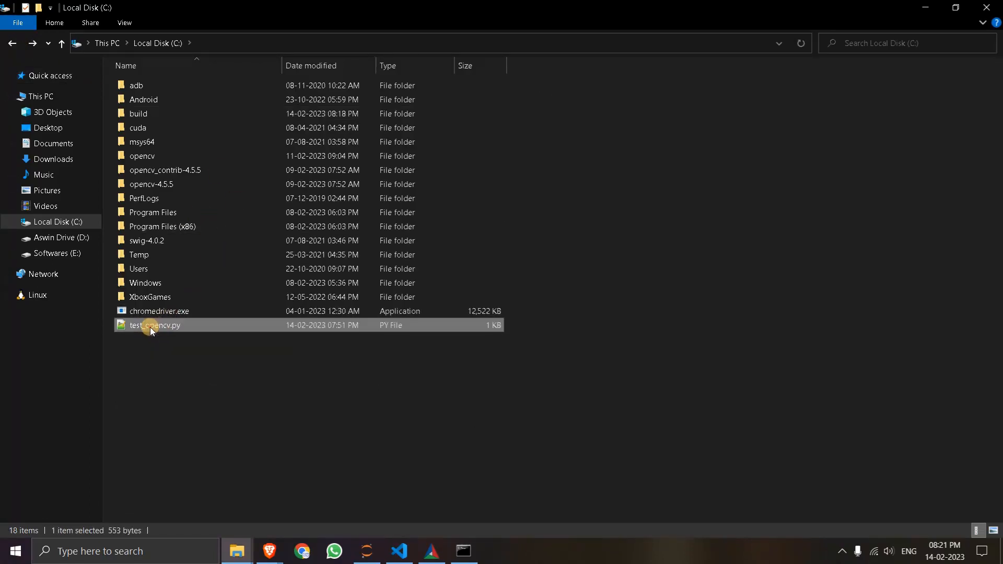
pyautogui.click(399, 552)
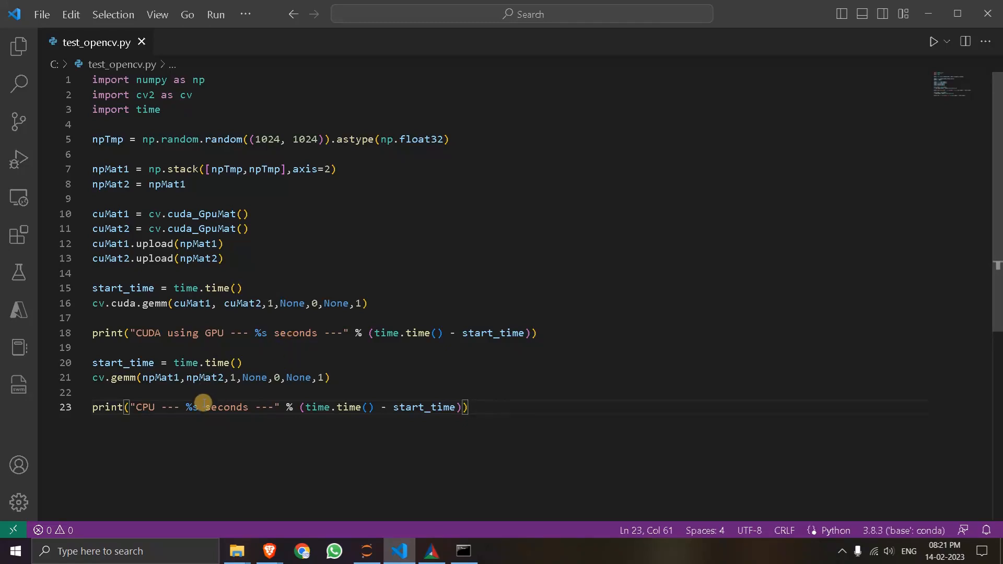
pyautogui.click(337, 377)
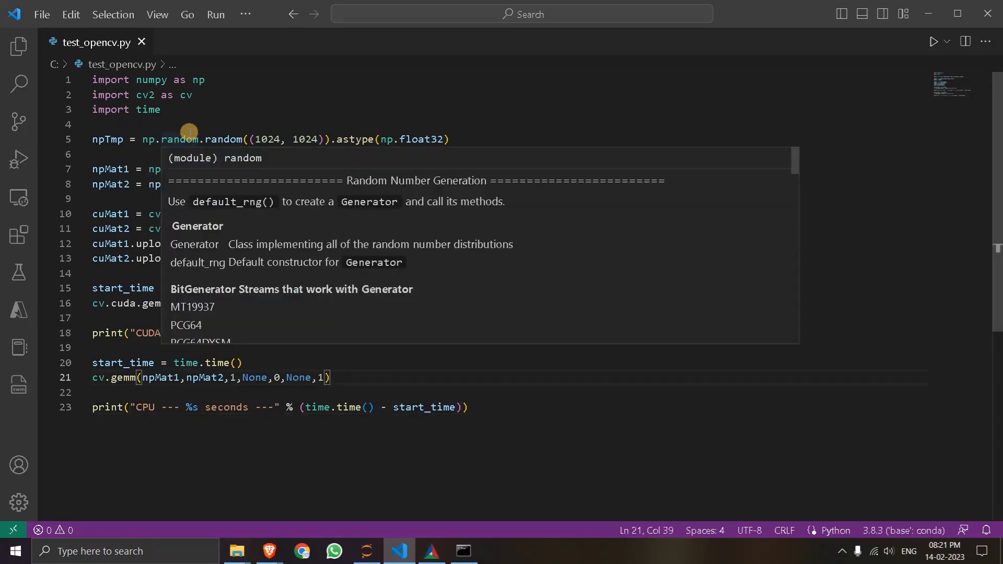
pyautogui.moveTo(189, 131)
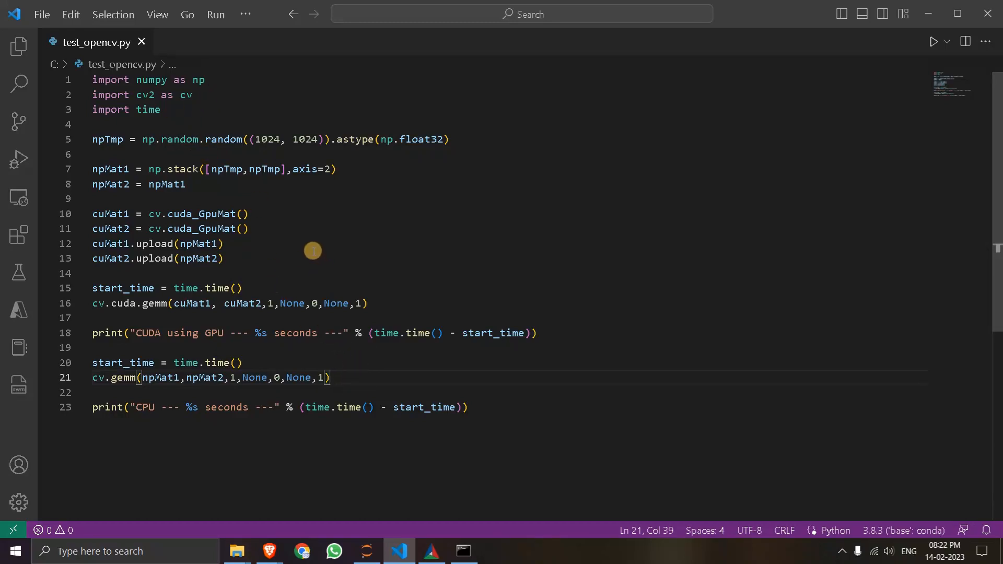
# - Run test_opencv.py twice to compare the GPU and CPU timings, and close the terminal output
pyautogui.click(931, 42)
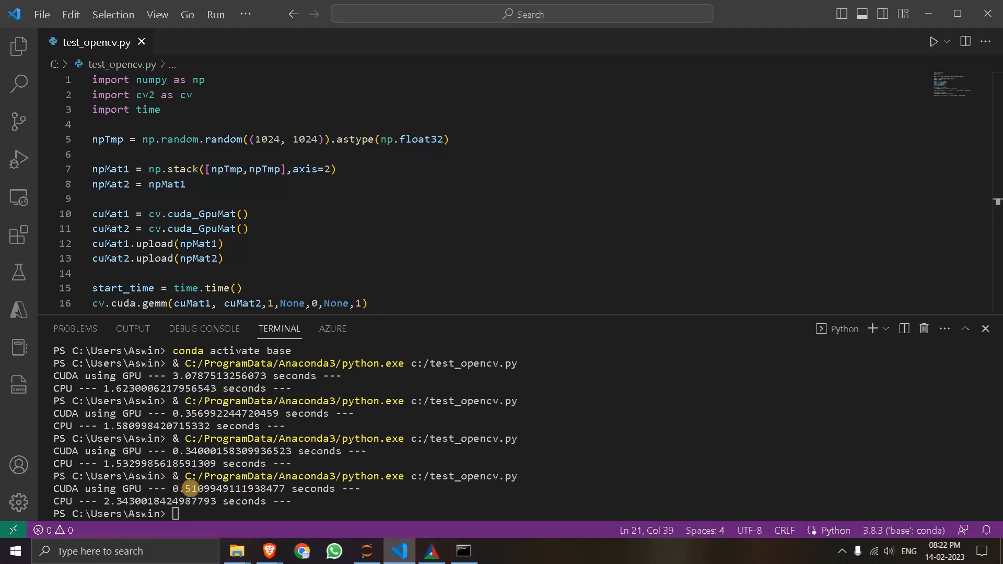
pyautogui.click(933, 42)
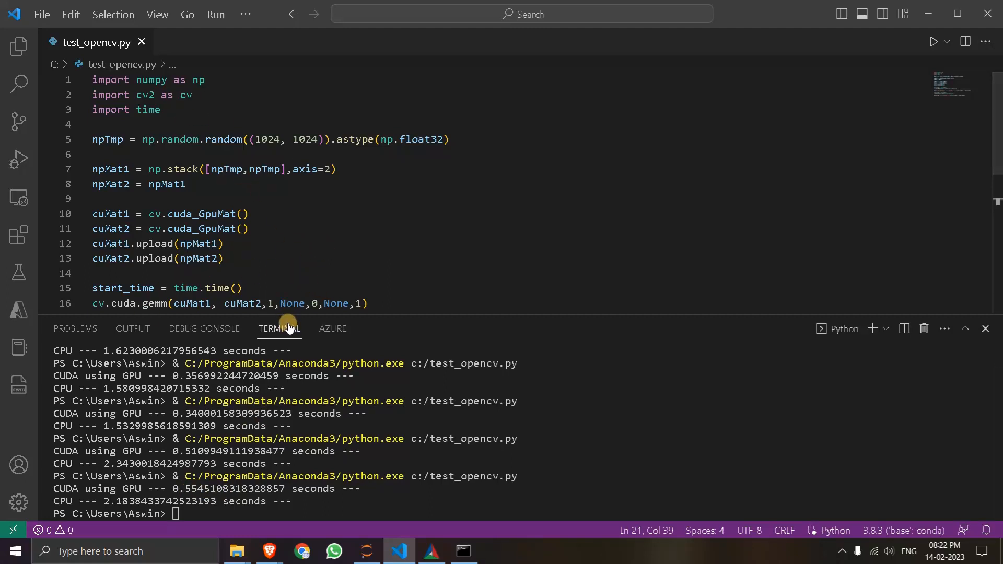
pyautogui.click(986, 329)
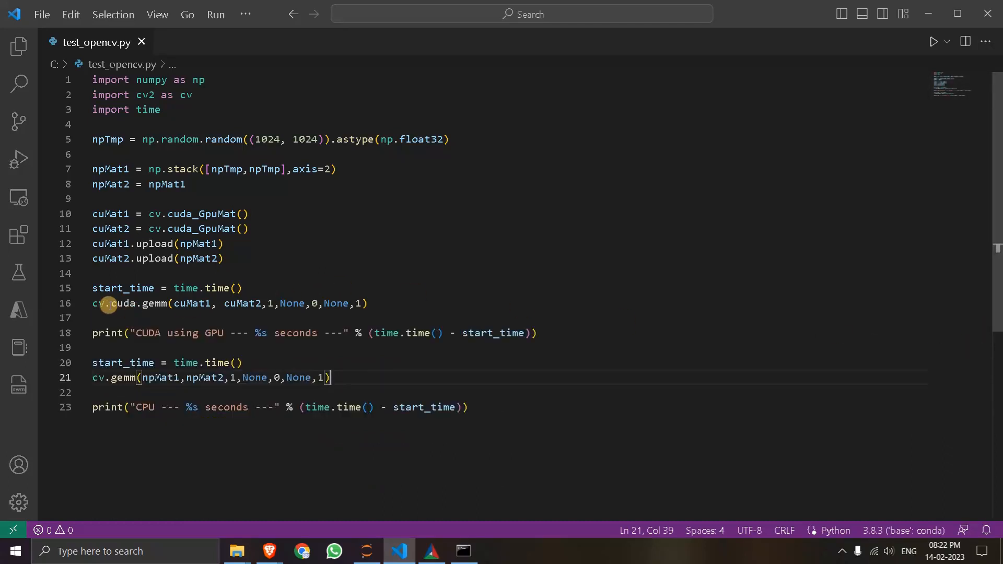
# - Examine the cv.cuda.gemm call on line 16 of the script, placing the text cursor at its end
pyautogui.moveTo(97, 305)
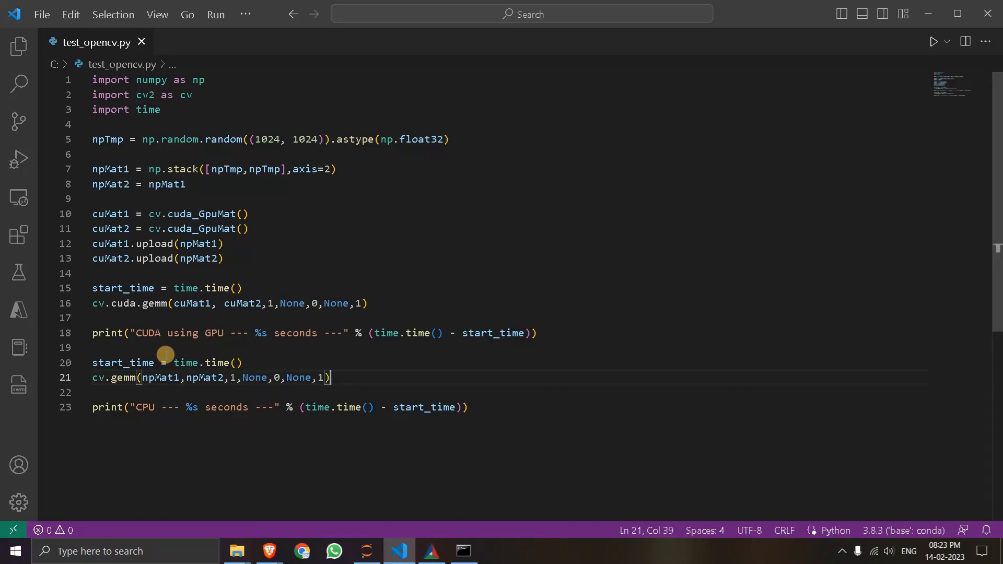
pyautogui.click(398, 310)
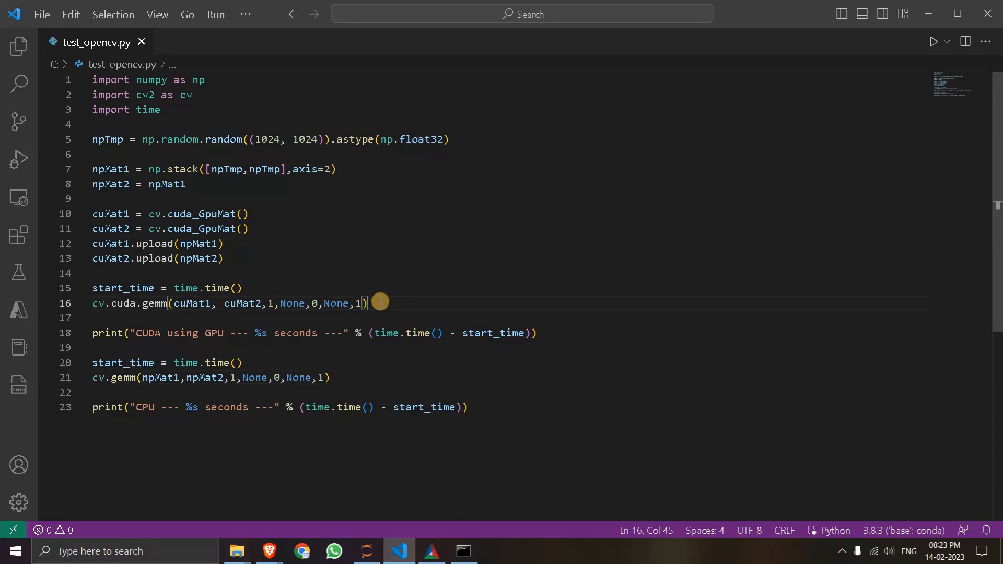